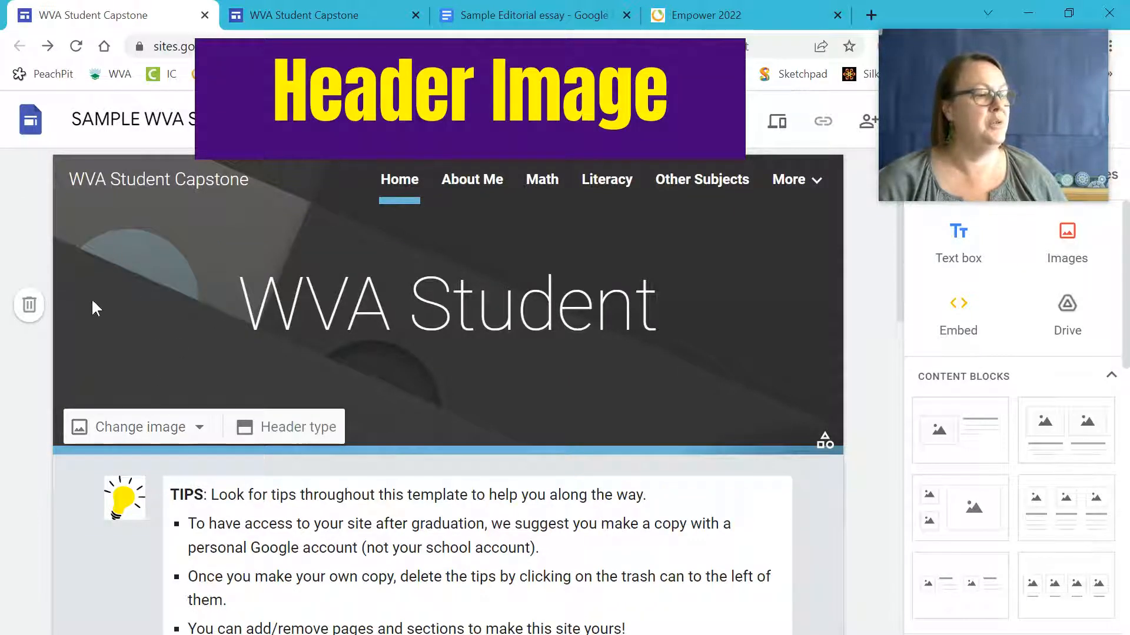
Open the stock image gallery for the header background, after cancelling an upload attempt.
{"action": "left_click", "coordinate": [139, 426]}
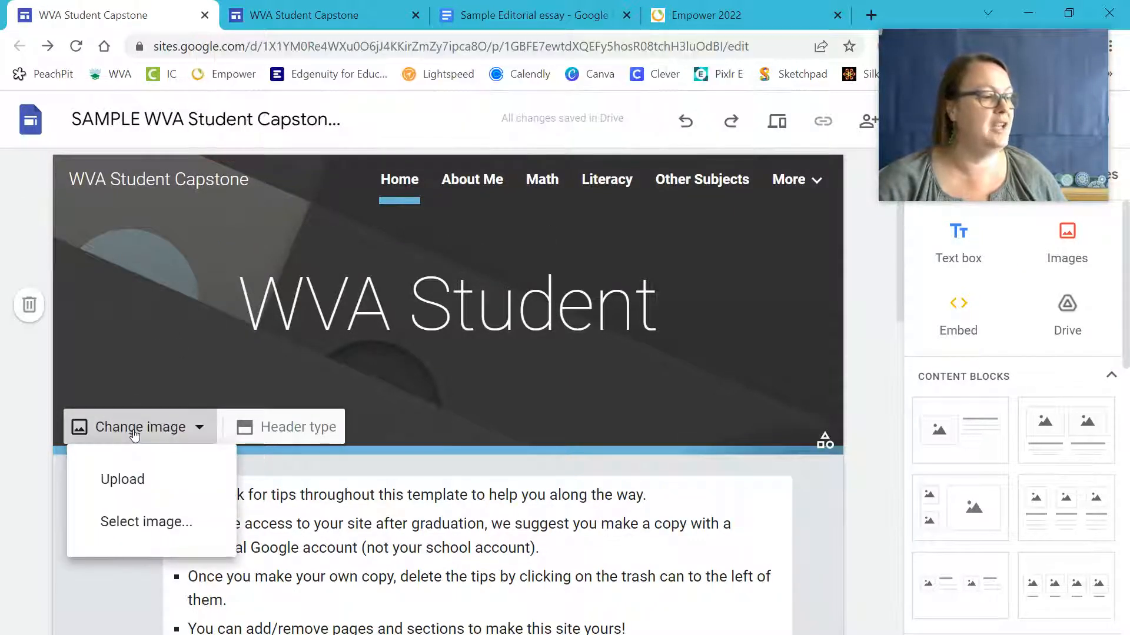
{"action": "left_click", "coordinate": [133, 480]}
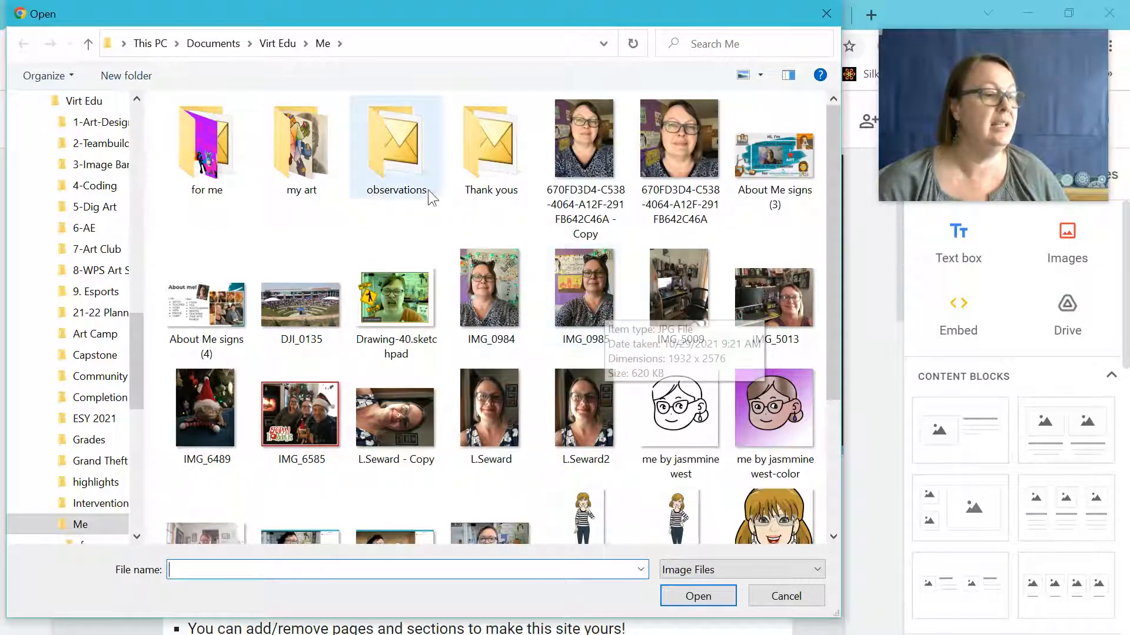
{"action": "left_click", "coordinate": [783, 595]}
{"action": "left_click", "coordinate": [165, 433]}
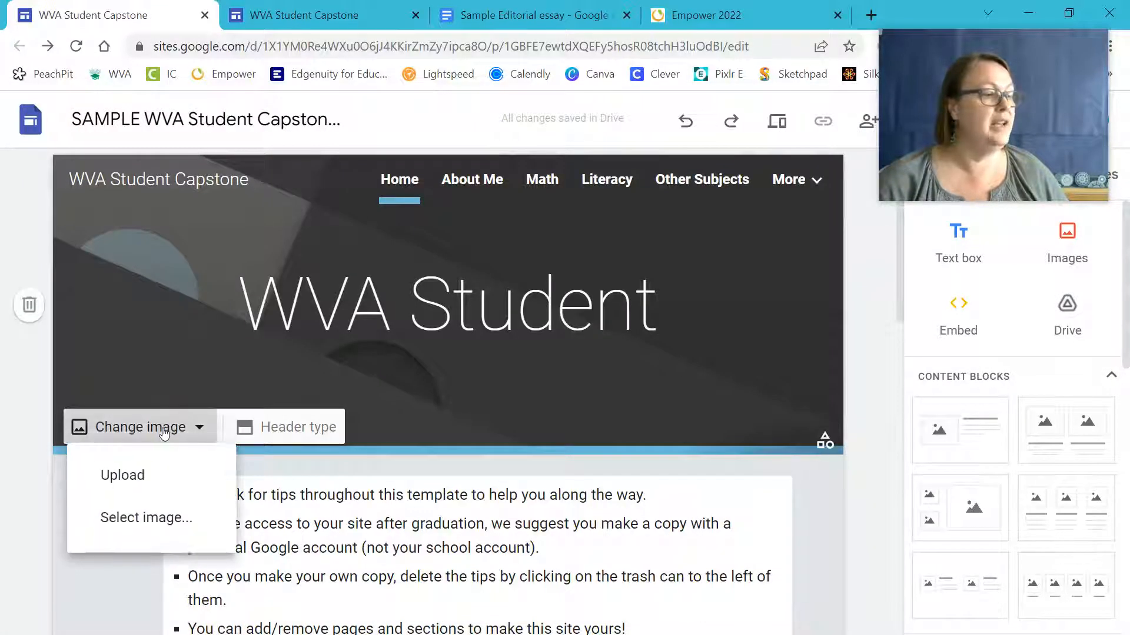
{"action": "left_click", "coordinate": [145, 522]}
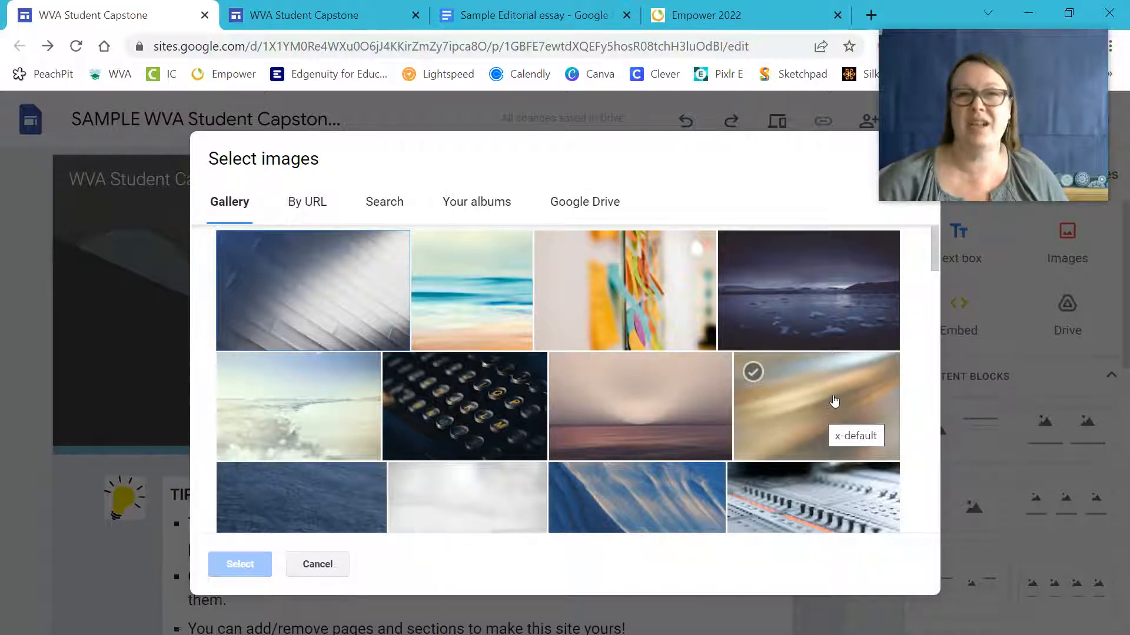
Set the header background to the blue polka-dot image, keeping readability darkening on.
{"action": "scroll", "coordinate": [833, 385], "scroll_direction": "down", "scroll_amount": 8}
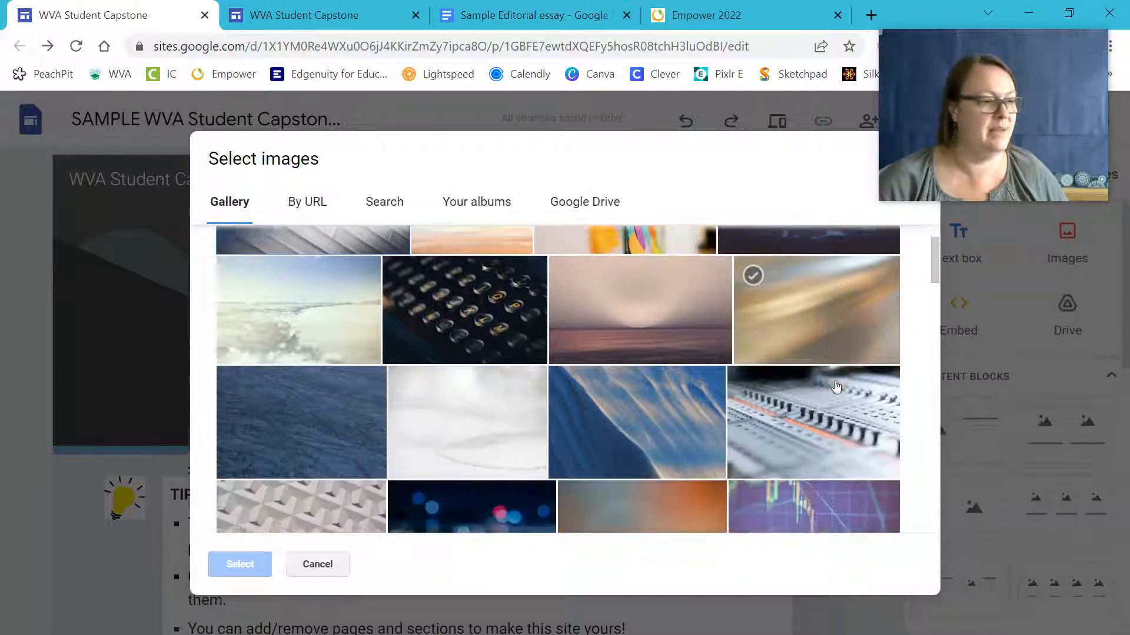
{"action": "scroll", "coordinate": [826, 379], "scroll_direction": "down", "scroll_amount": 2}
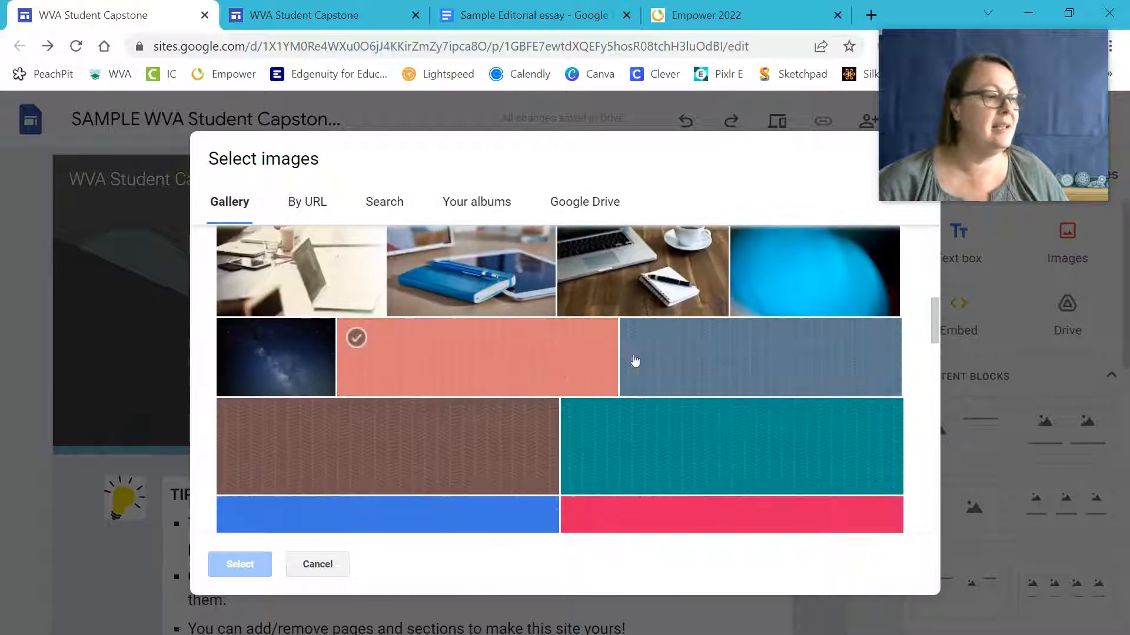
{"action": "scroll", "coordinate": [638, 360], "scroll_direction": "down", "scroll_amount": 2}
{"action": "left_click", "coordinate": [721, 355]}
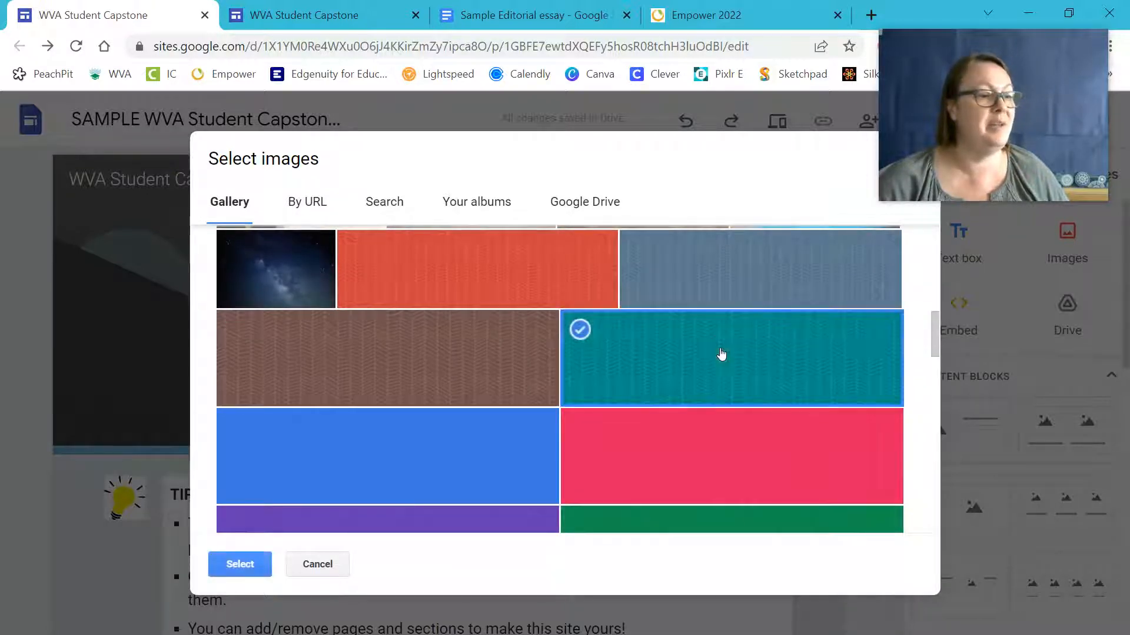
{"action": "left_click", "coordinate": [459, 436]}
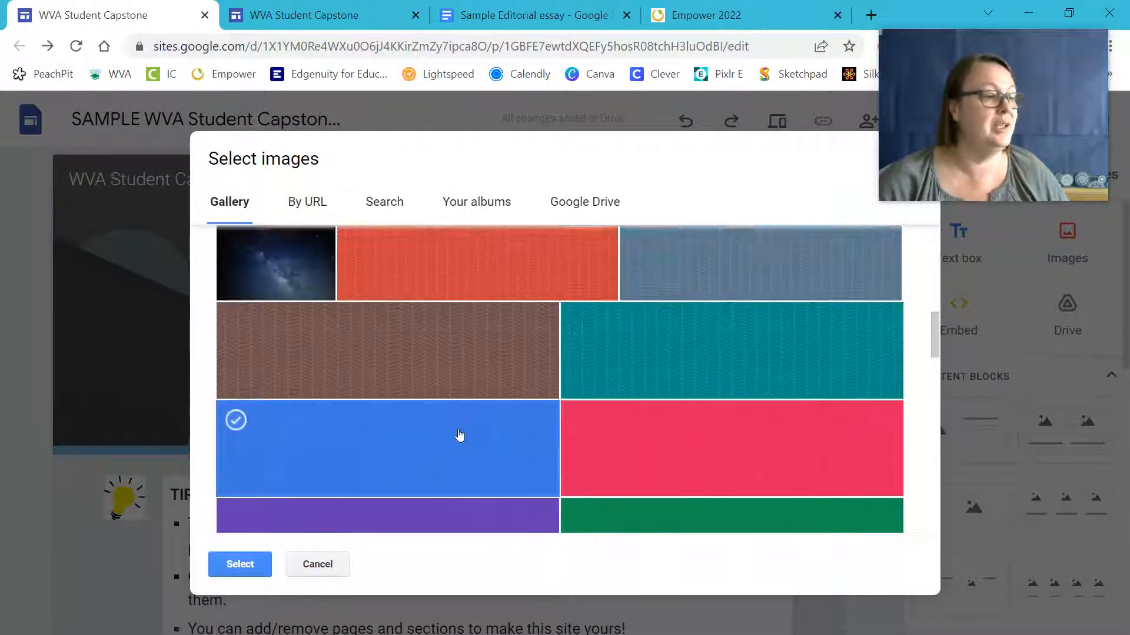
{"action": "scroll", "coordinate": [605, 429], "scroll_direction": "down", "scroll_amount": 4}
{"action": "left_click", "coordinate": [674, 422]}
{"action": "left_click", "coordinate": [240, 564]}
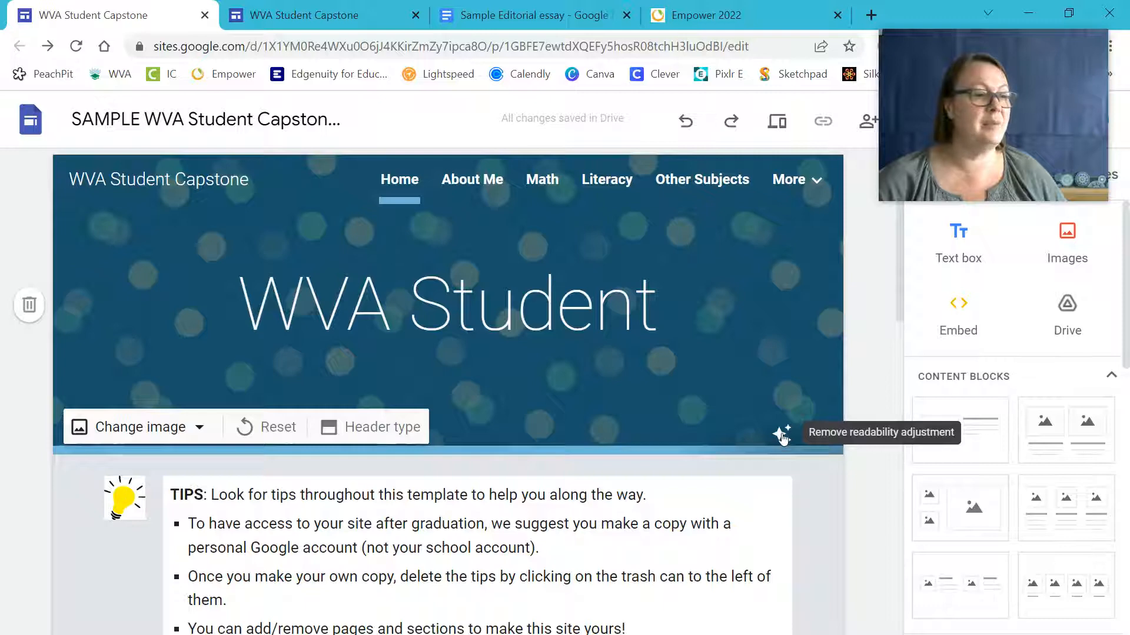
{"action": "left_click", "coordinate": [780, 430]}
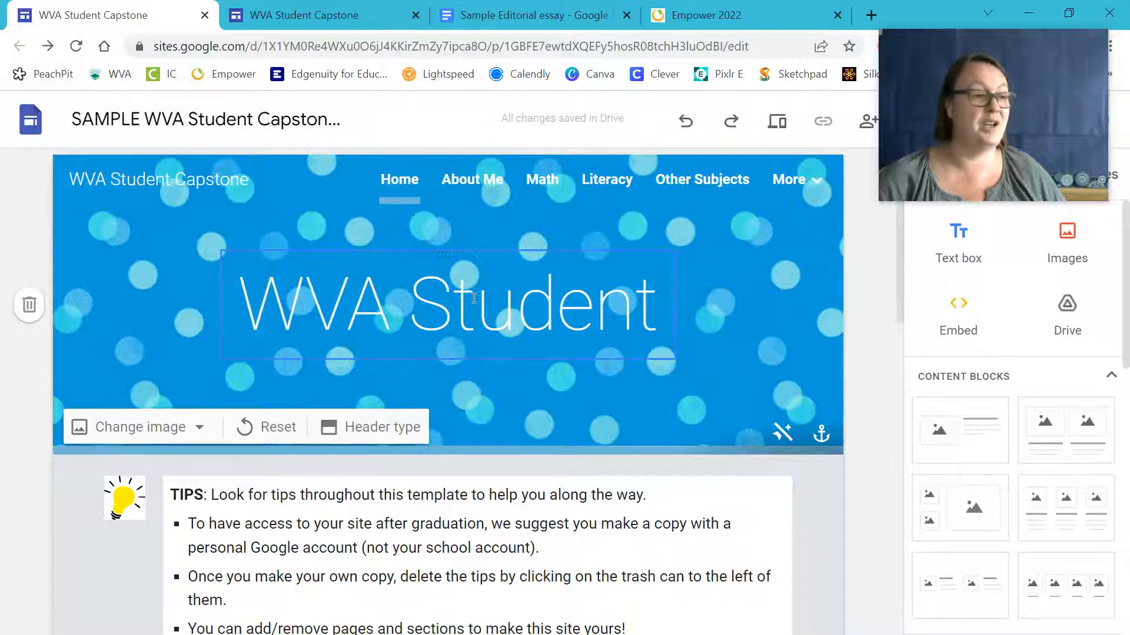
{"action": "left_click", "coordinate": [778, 431]}
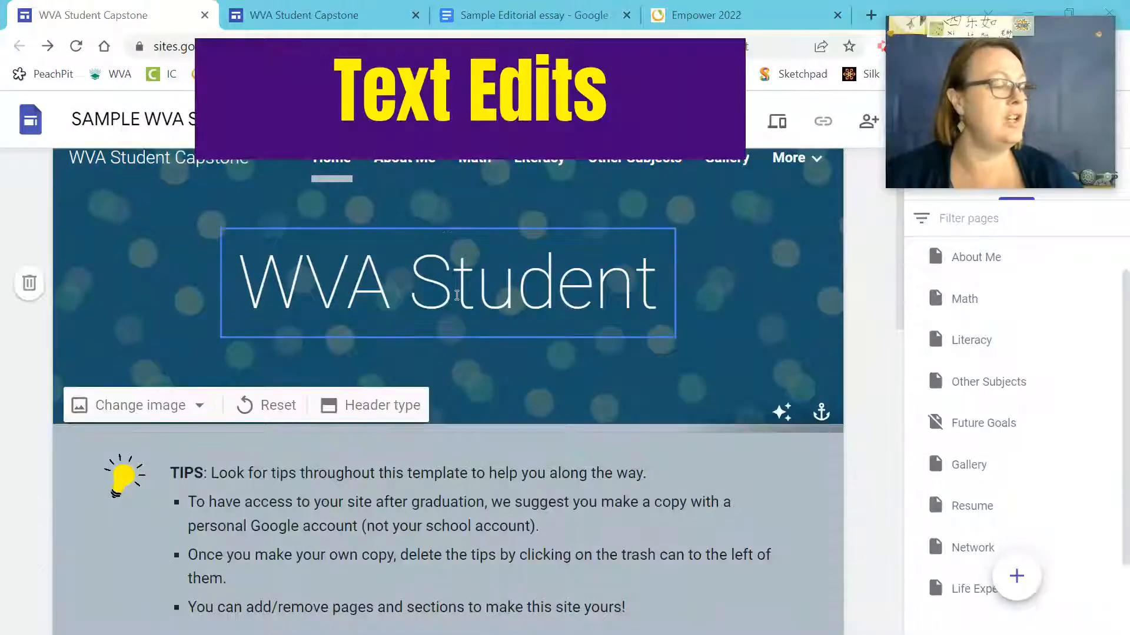
Replace the header title 'WVA Student' with the student's name followed by 's Capstone.
{"action": "left_click", "coordinate": [456, 295]}
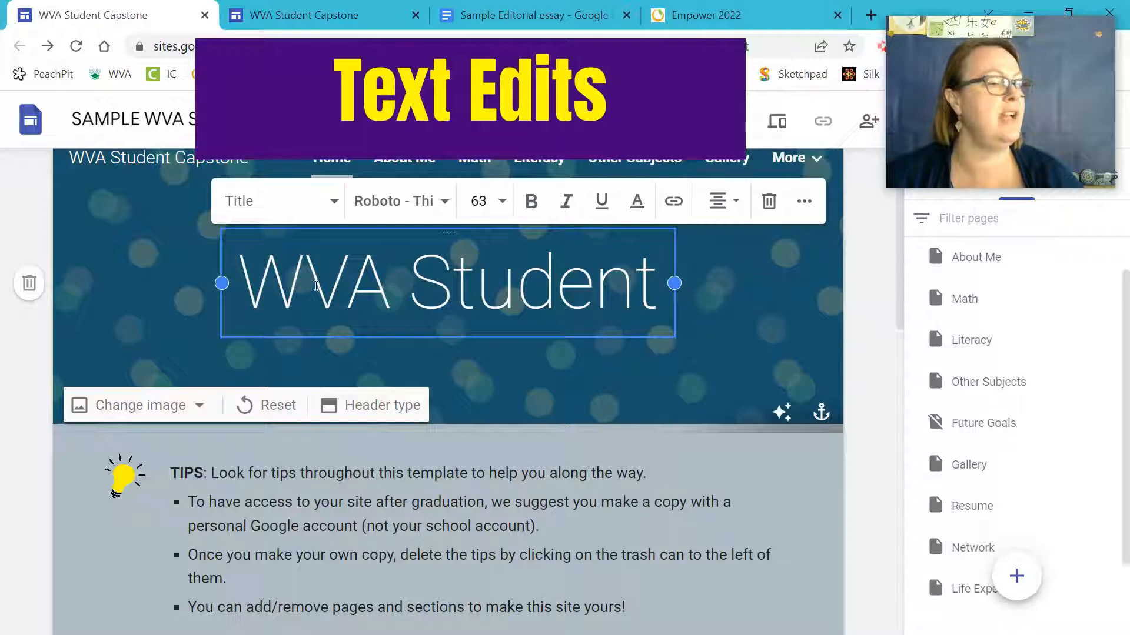
{"action": "left_click_drag", "start_coordinate": [253, 286], "coordinate": [665, 300]}
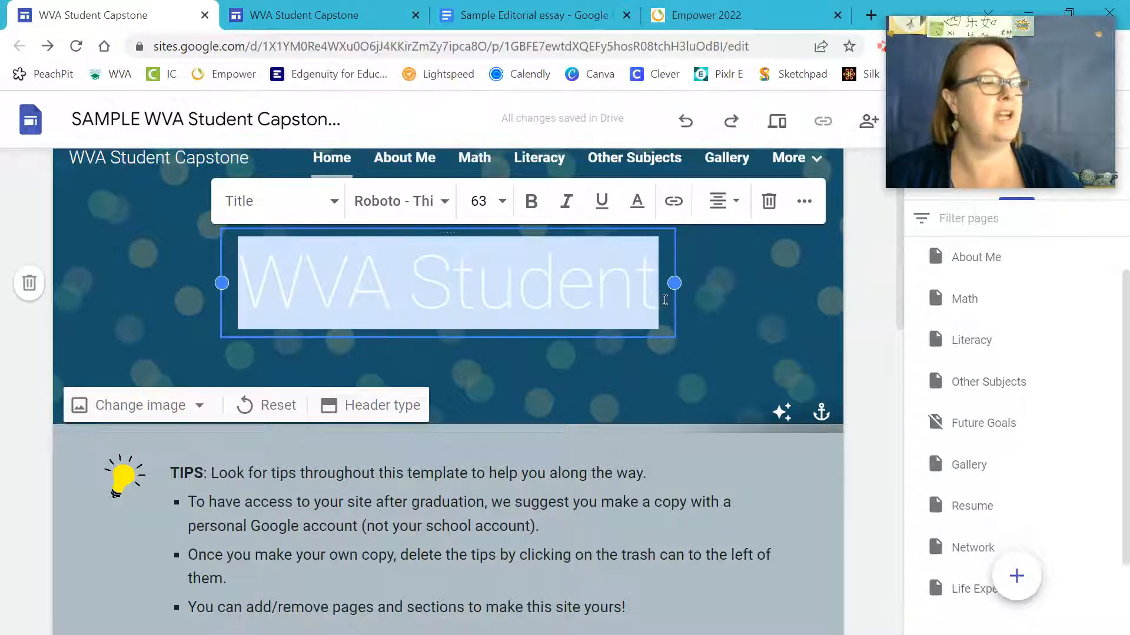
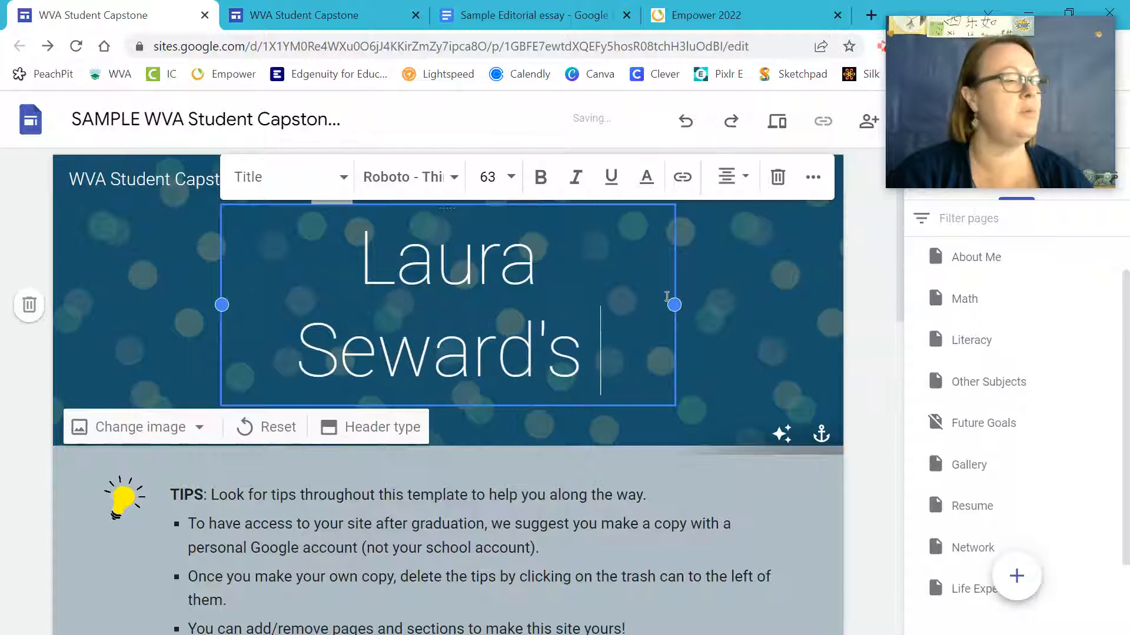
{"action": "type", "text": "WE"}
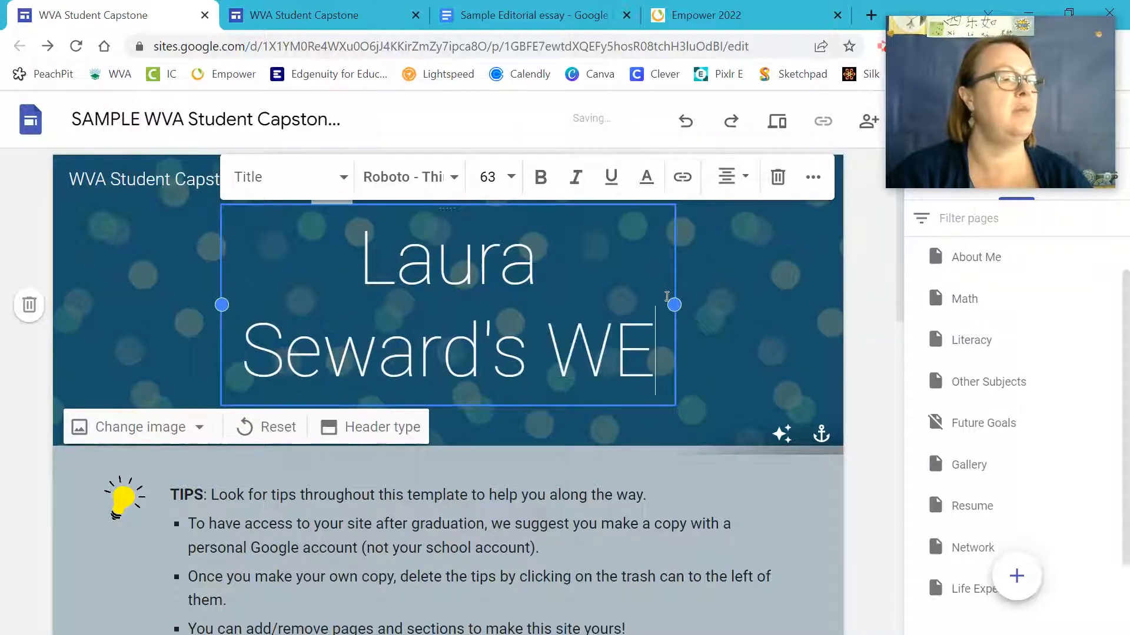
{"action": "key", "text": "BackSpace"}
{"action": "key", "text": "BackSpace"}
{"action": "type", "text": "Capstone"}
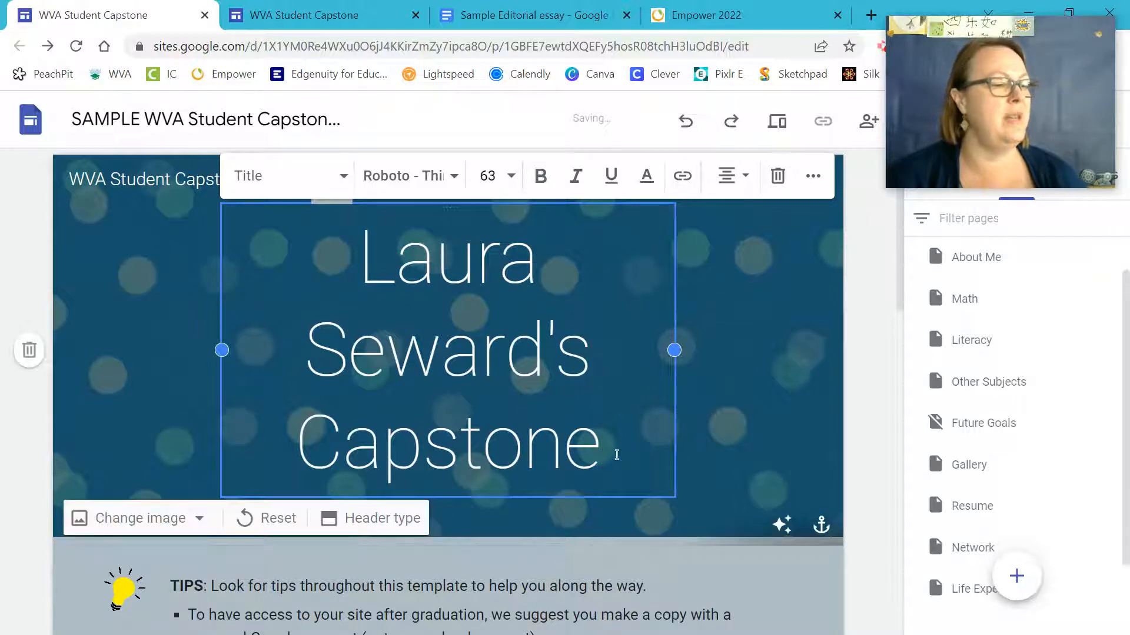
{"action": "key", "text": "ctrl+a"}
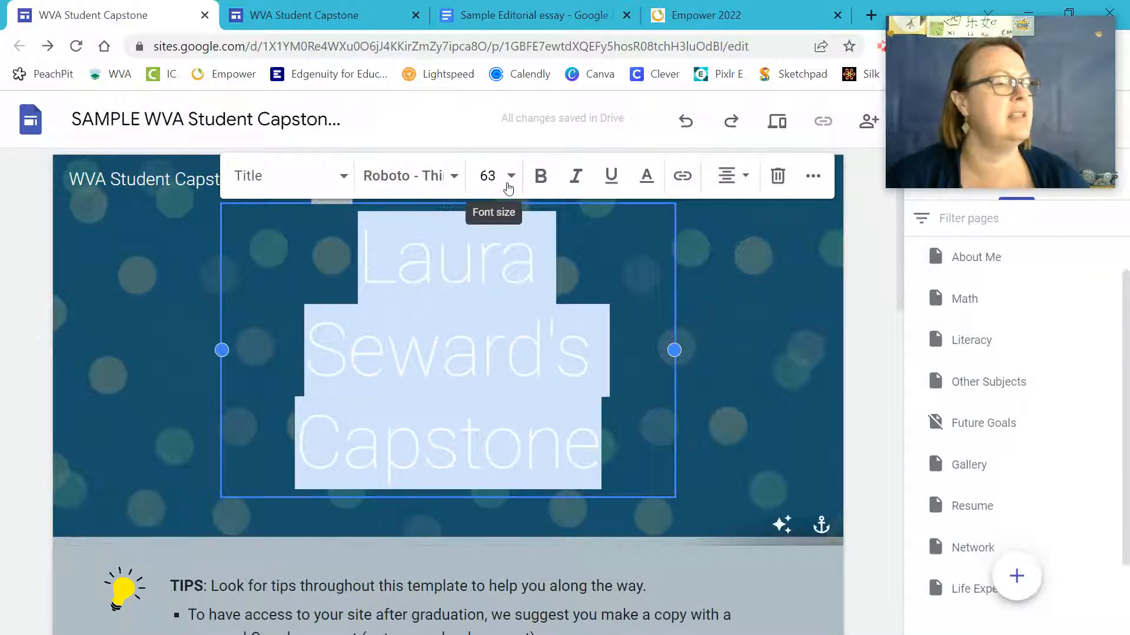
Set the title to Caveat Brush at size 48 and widen its box onto one line.
{"action": "left_click", "coordinate": [427, 176]}
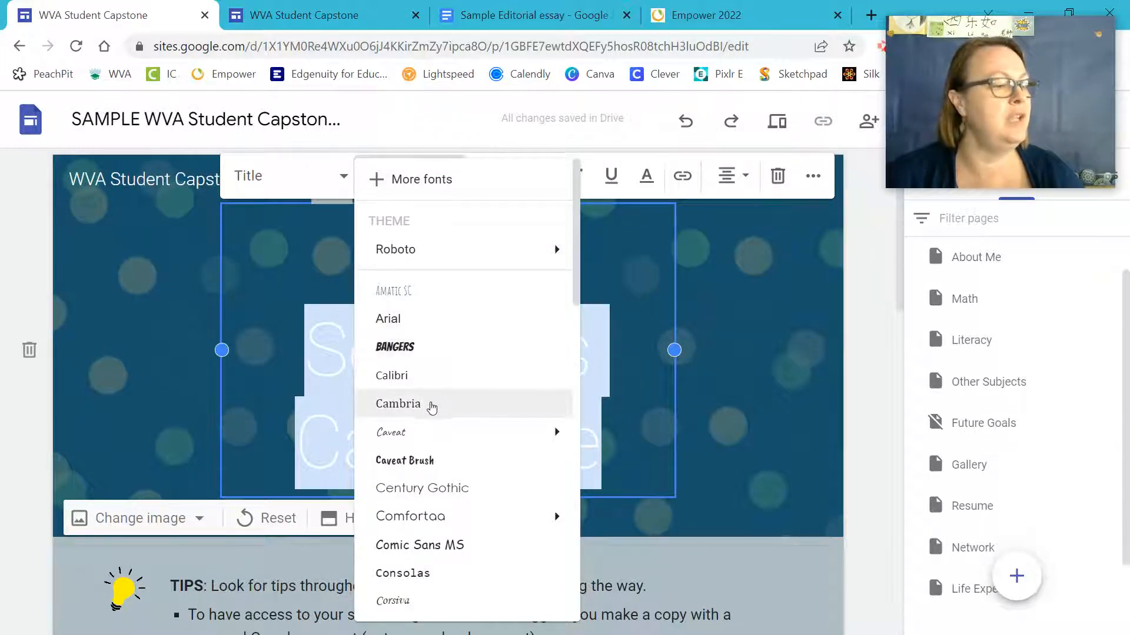
{"action": "left_click", "coordinate": [436, 460]}
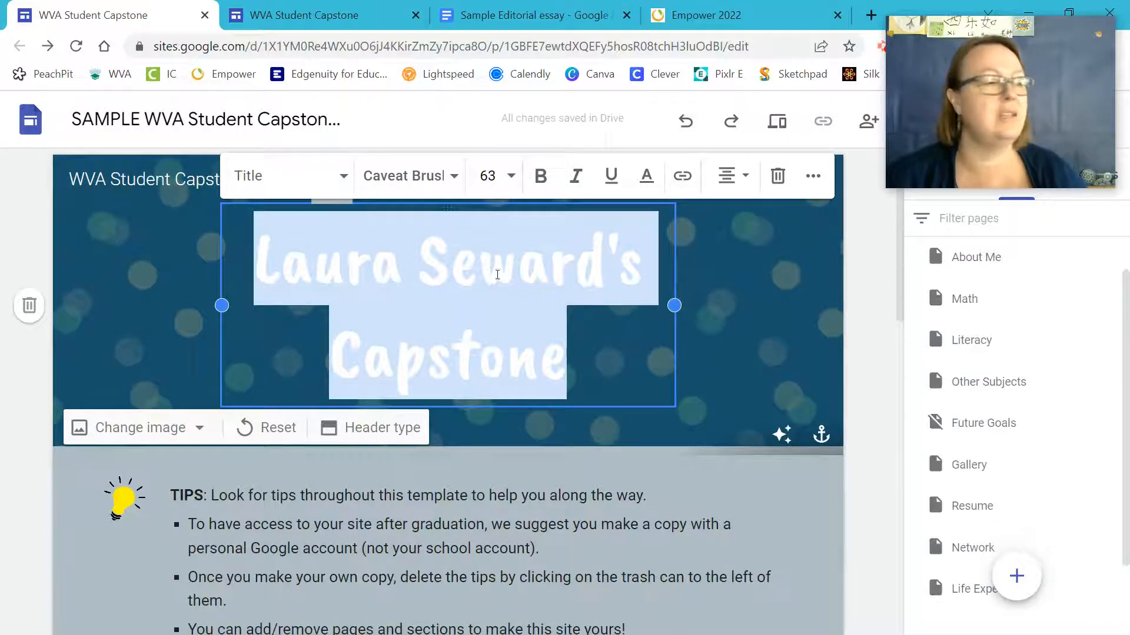
{"action": "left_click", "coordinate": [511, 176]}
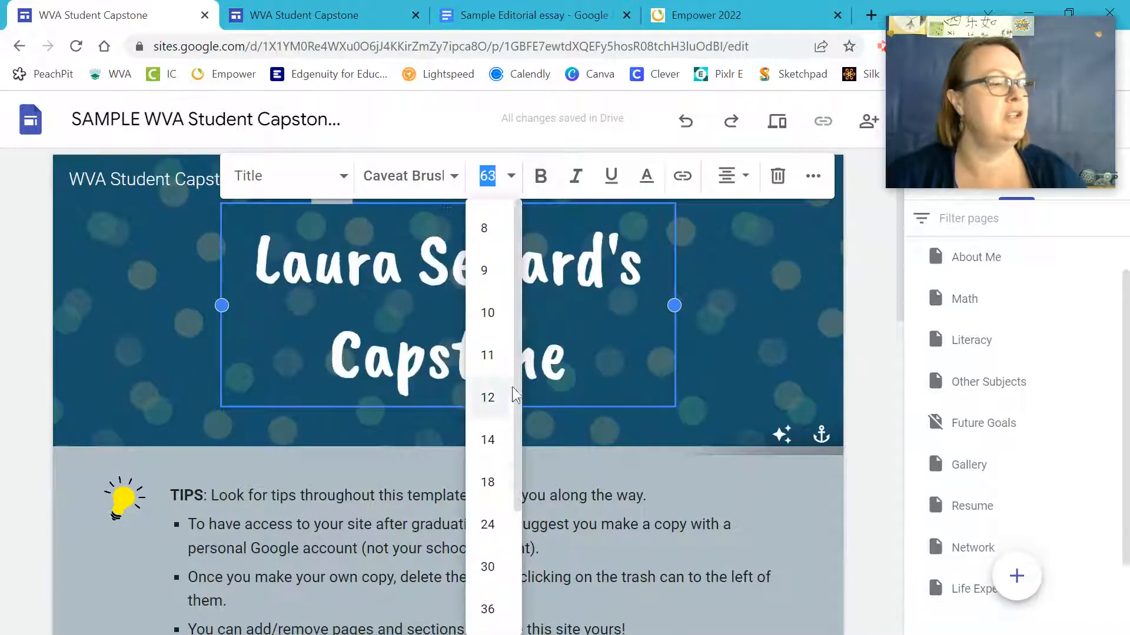
{"action": "scroll", "coordinate": [503, 522], "scroll_direction": "down", "scroll_amount": 3}
{"action": "left_click", "coordinate": [488, 523]}
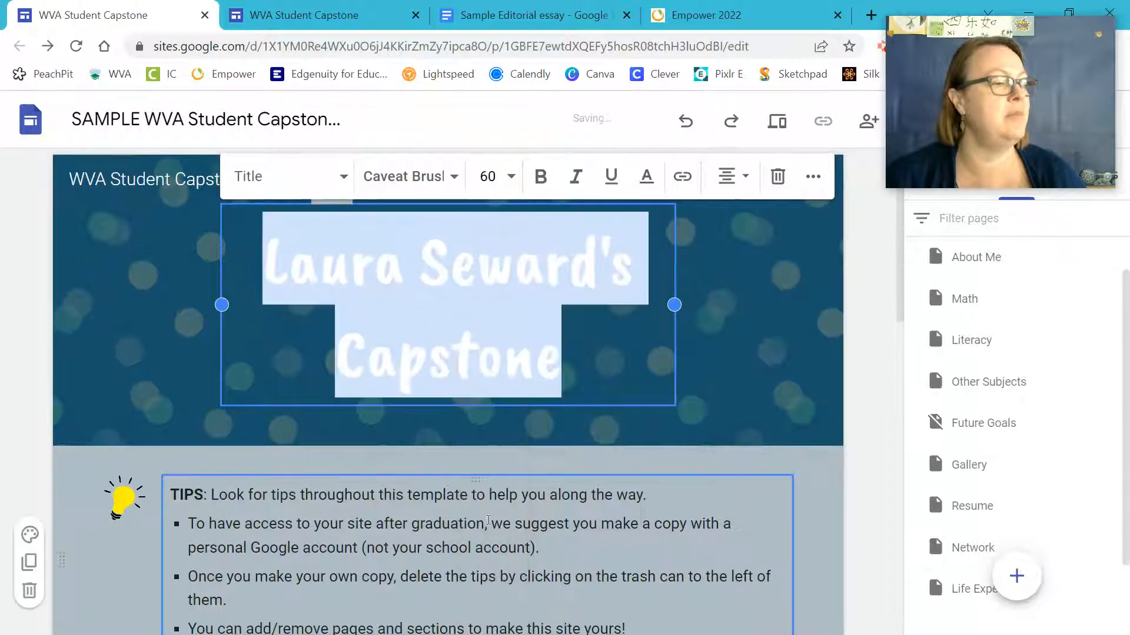
{"action": "left_click", "coordinate": [505, 177]}
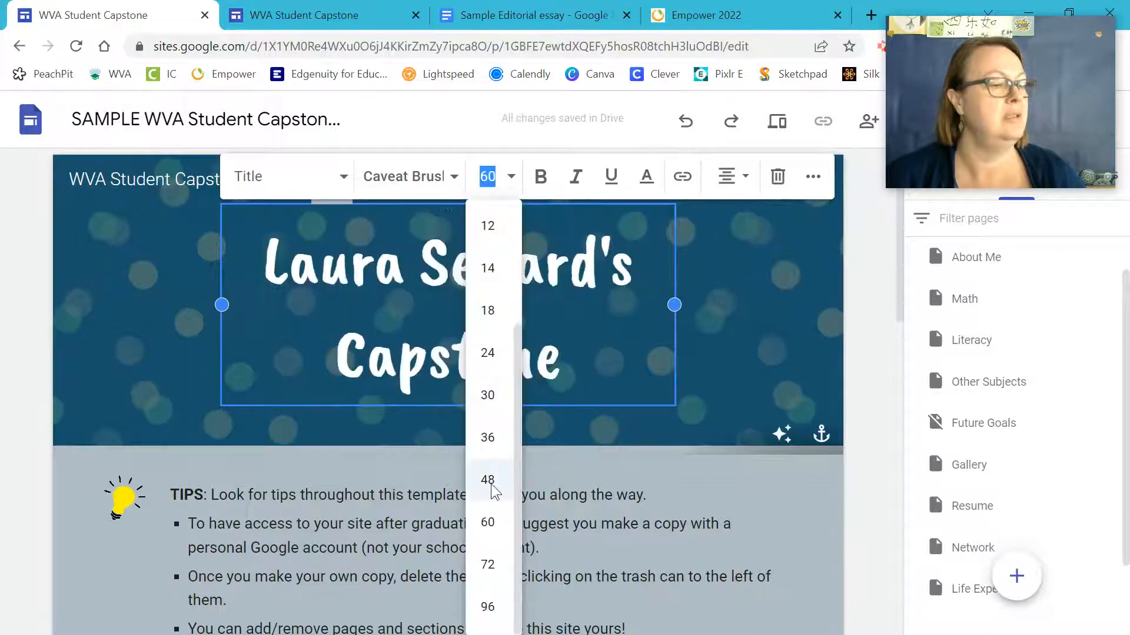
{"action": "left_click", "coordinate": [490, 480]}
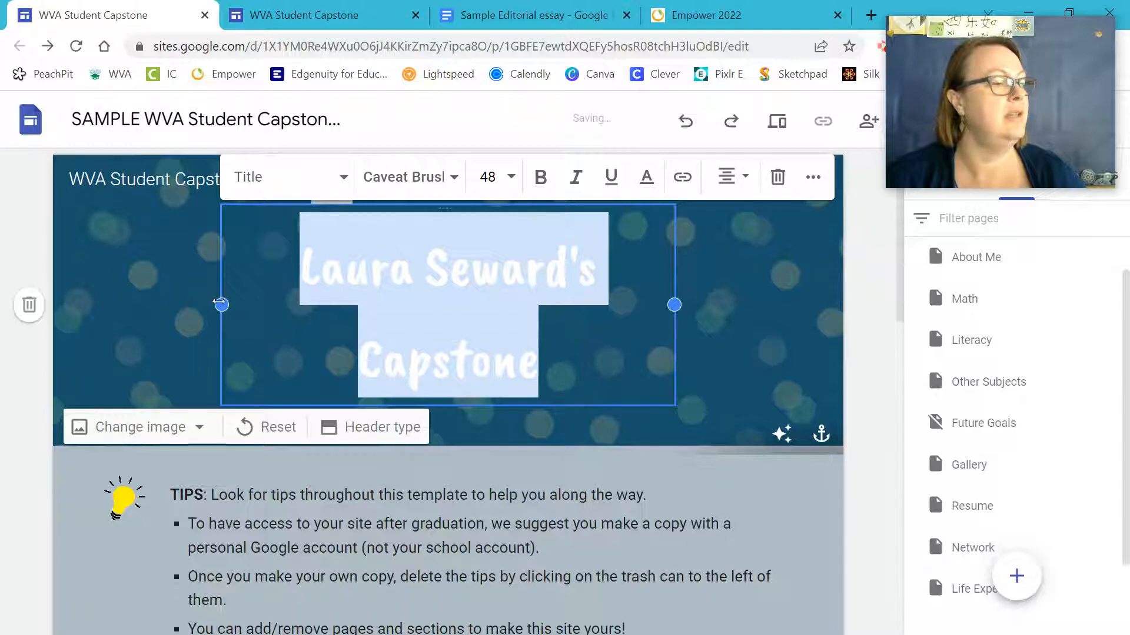
{"action": "left_click_drag", "start_coordinate": [222, 305], "coordinate": [163, 304]}
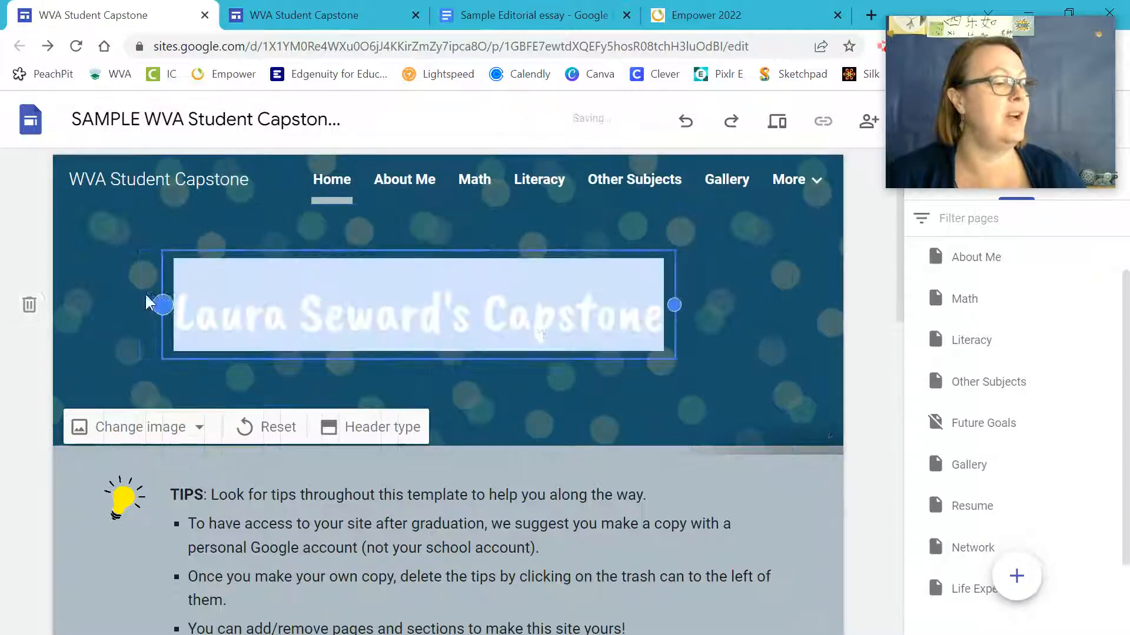
{"action": "left_click_drag", "start_coordinate": [674, 305], "coordinate": [732, 304]}
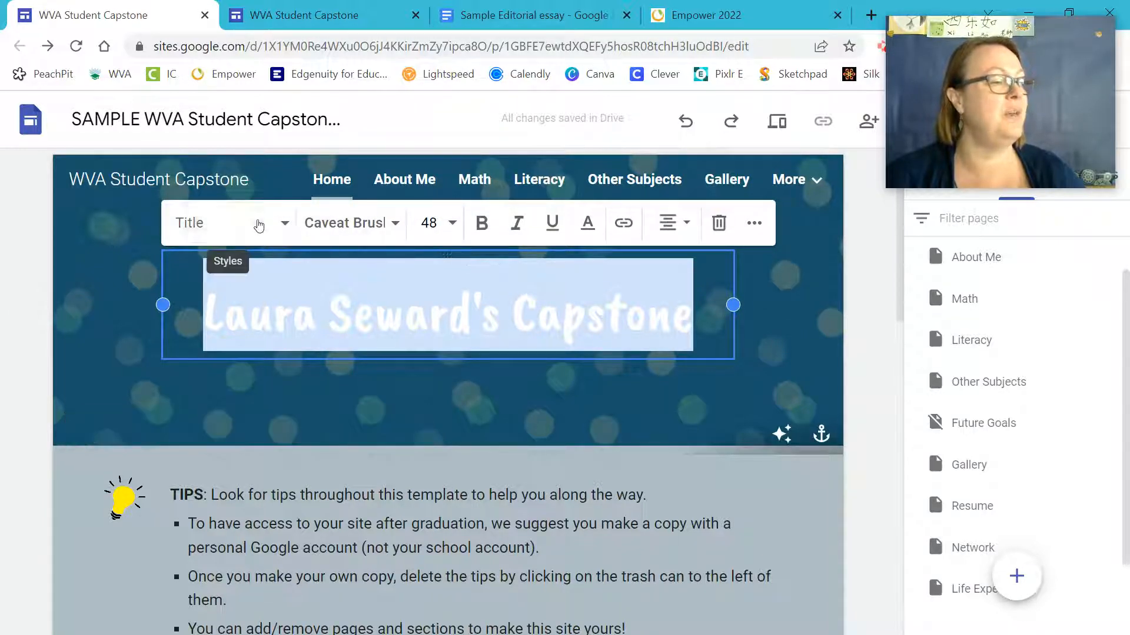
Make the whole header title bold, after trying and undoing the Heading style.
{"action": "left_click", "coordinate": [258, 225]}
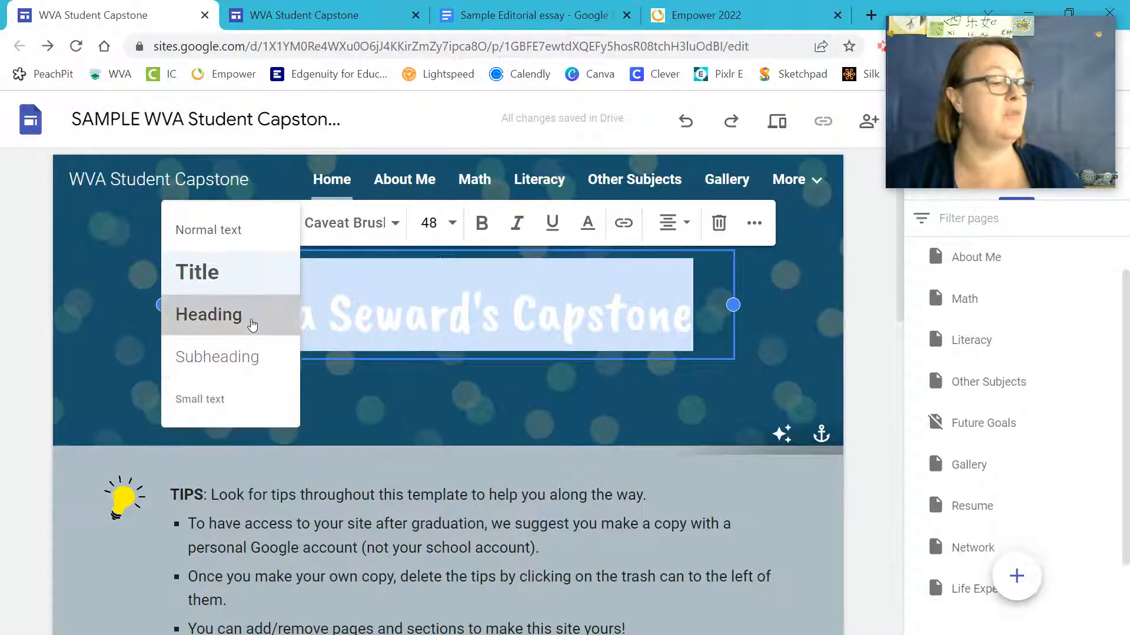
{"action": "left_click", "coordinate": [251, 325]}
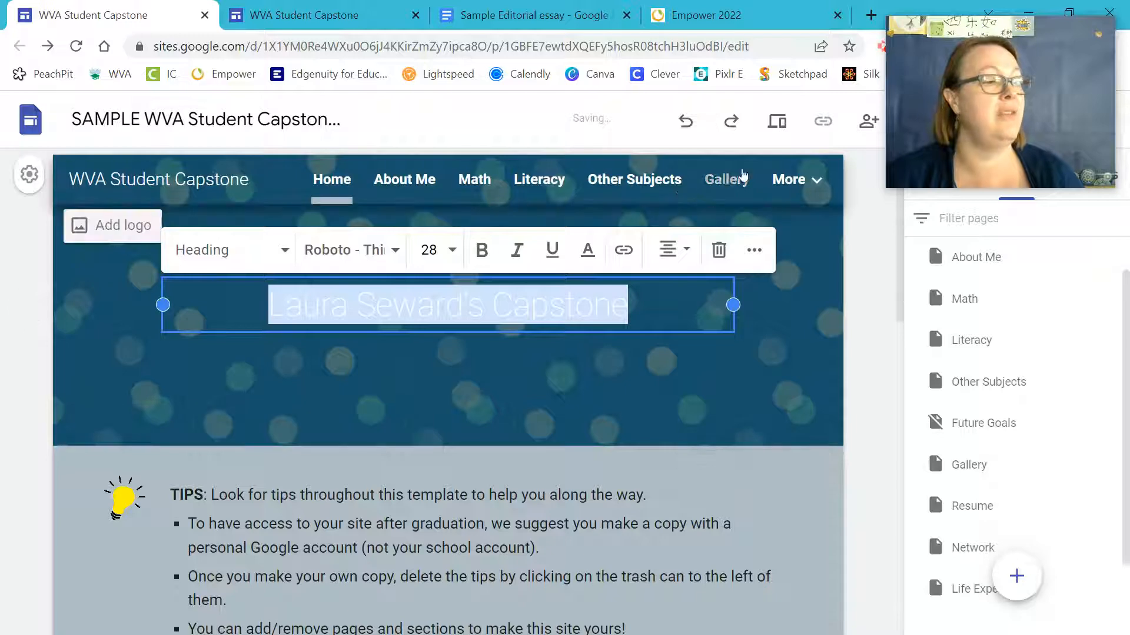
{"action": "left_click", "coordinate": [685, 121]}
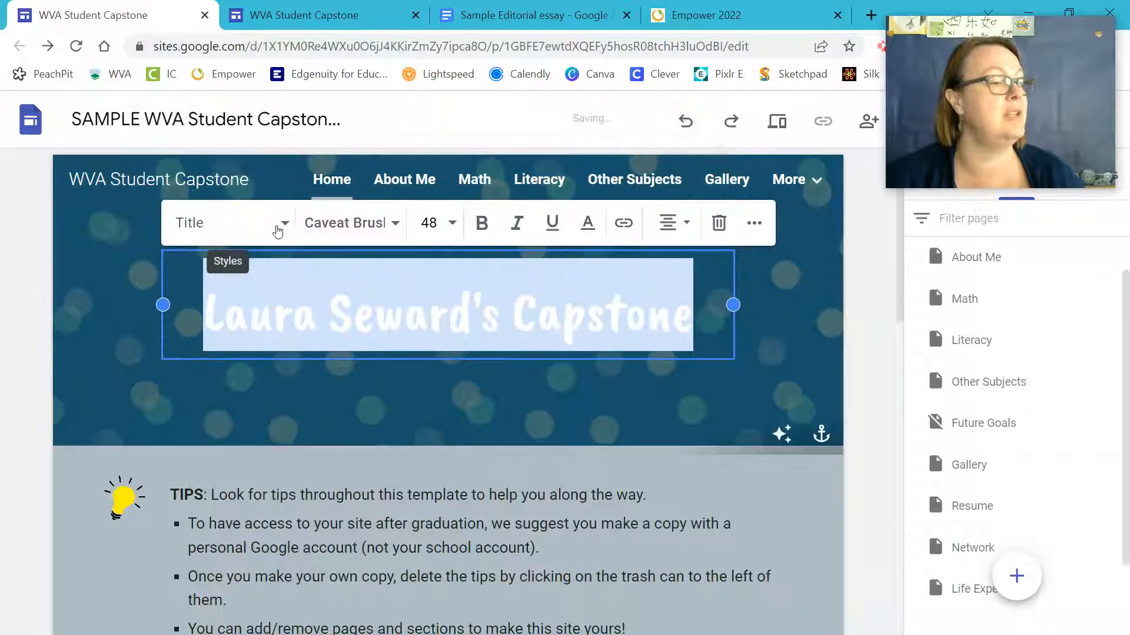
{"action": "left_click", "coordinate": [342, 225]}
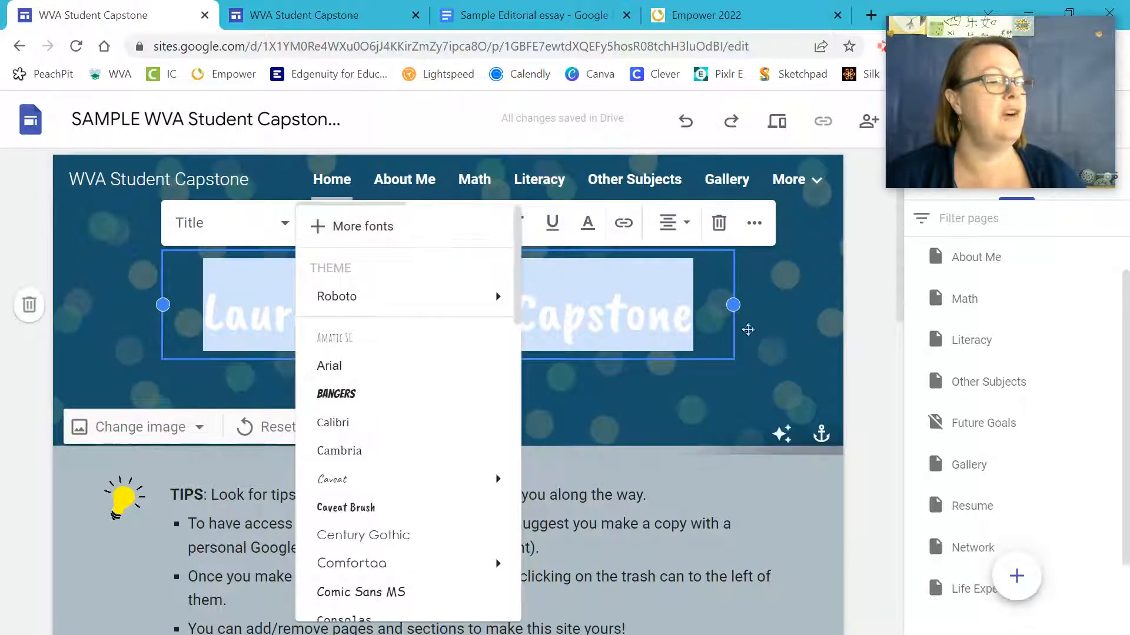
{"action": "left_click", "coordinate": [781, 365]}
{"action": "left_click", "coordinate": [393, 306]}
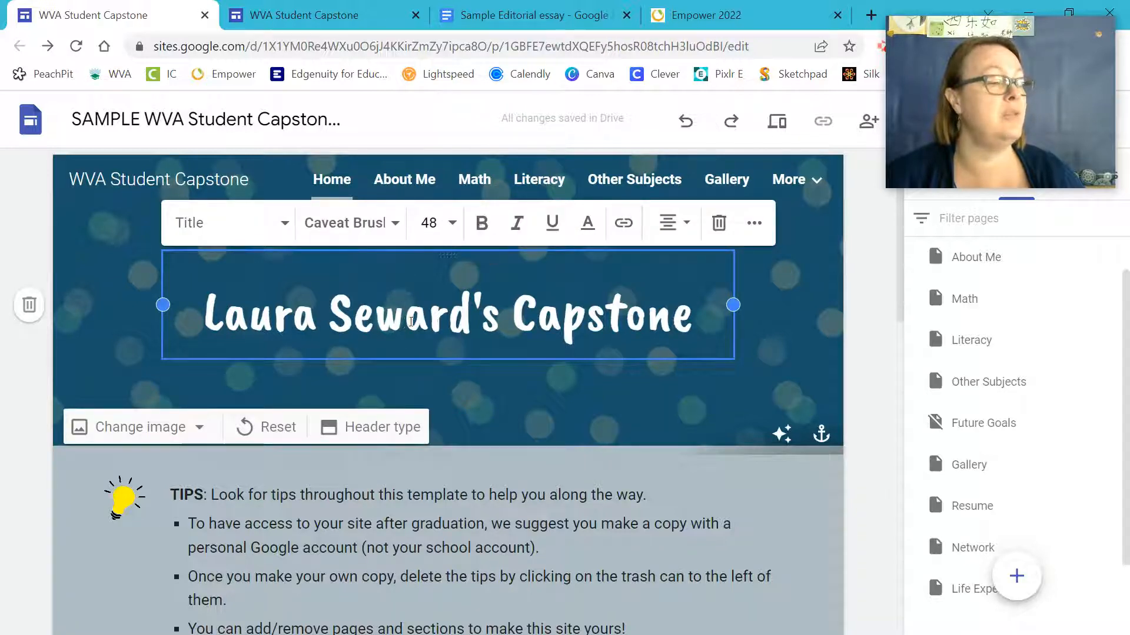
{"action": "triple_click", "coordinate": [459, 321]}
{"action": "left_click", "coordinate": [482, 225]}
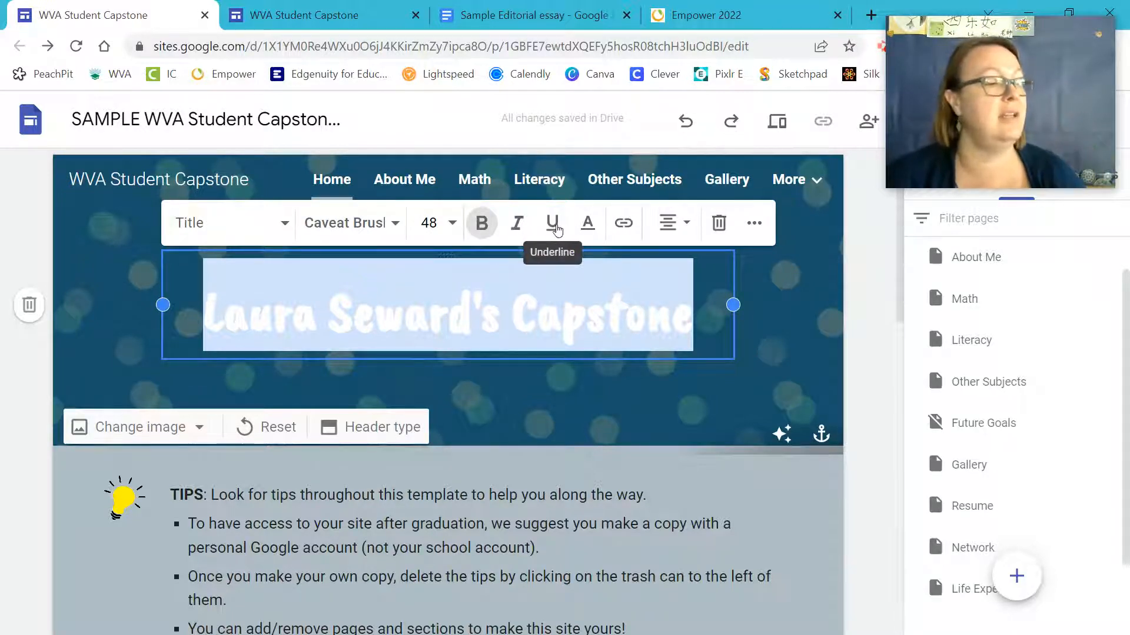
{"action": "left_click", "coordinate": [587, 227]}
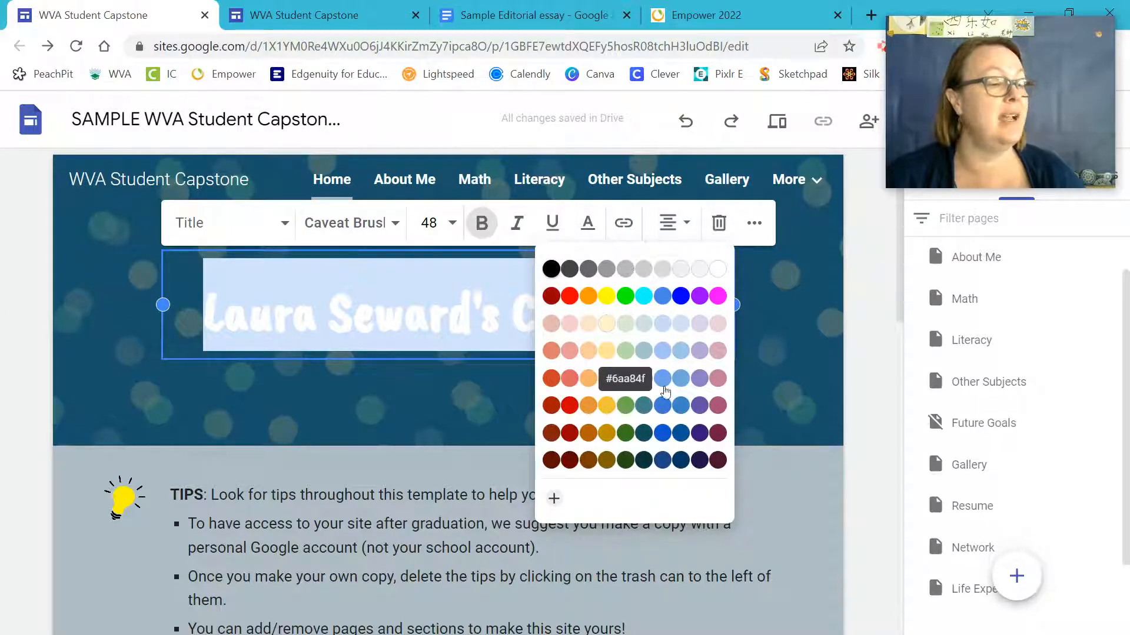
Try pale yellow and then blue as the header title's text colour.
{"action": "left_click", "coordinate": [606, 352]}
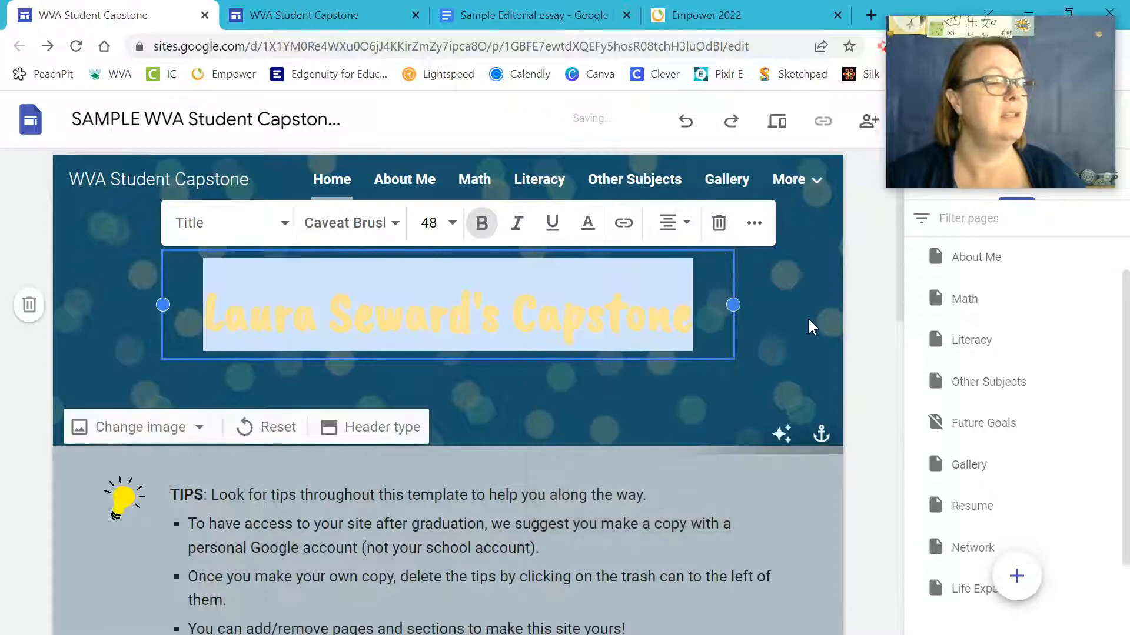
{"action": "left_click", "coordinate": [790, 318]}
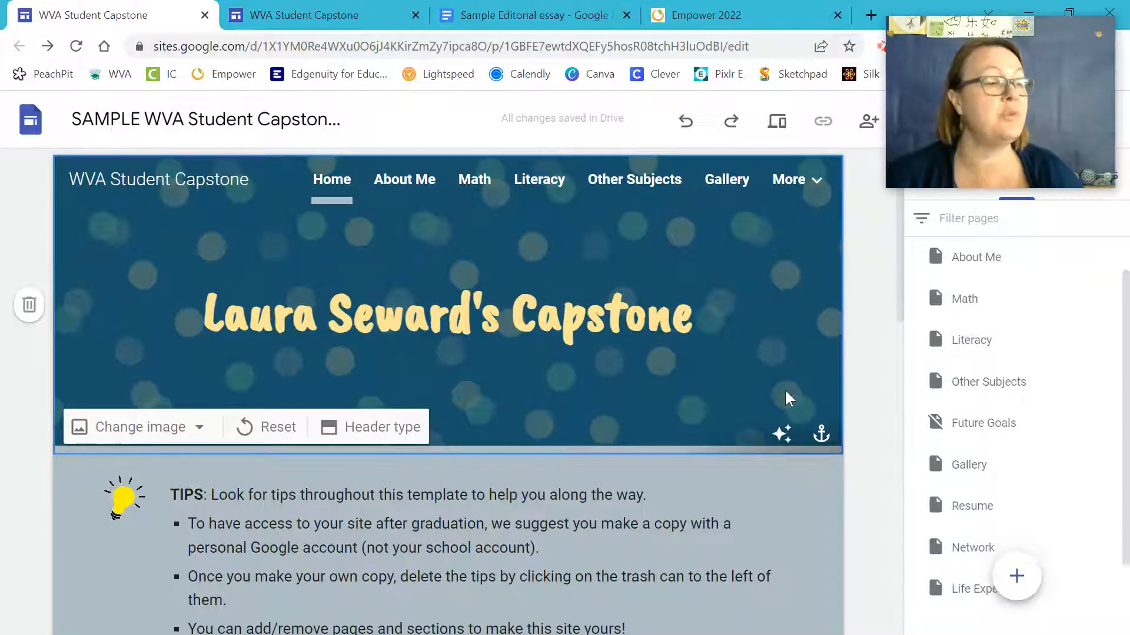
{"action": "triple_click", "coordinate": [660, 327]}
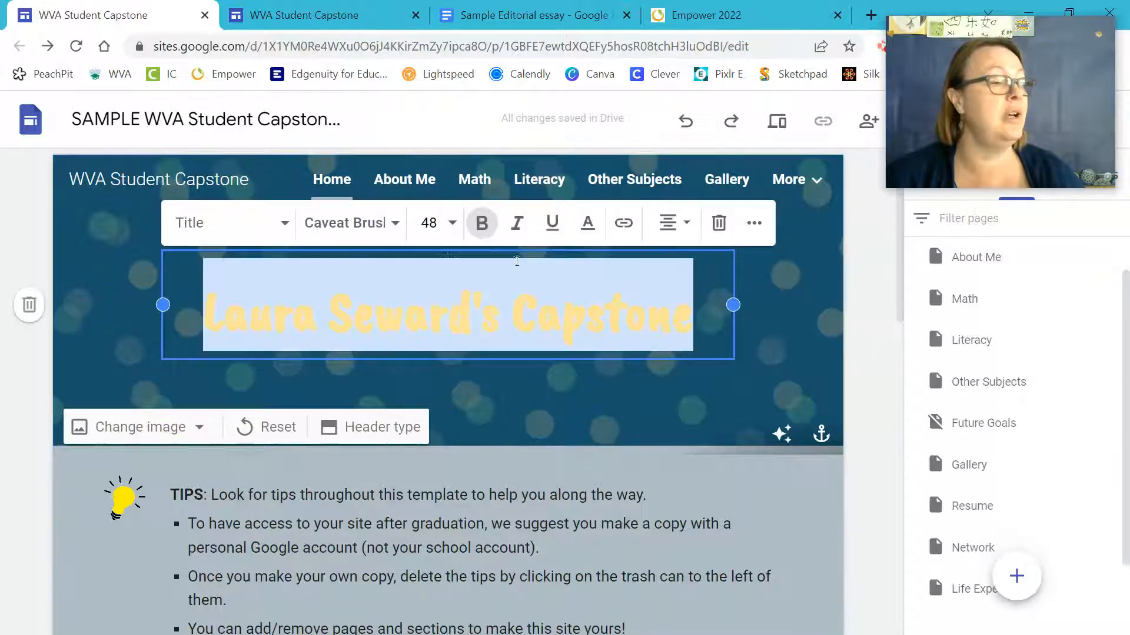
{"action": "left_click", "coordinate": [588, 223]}
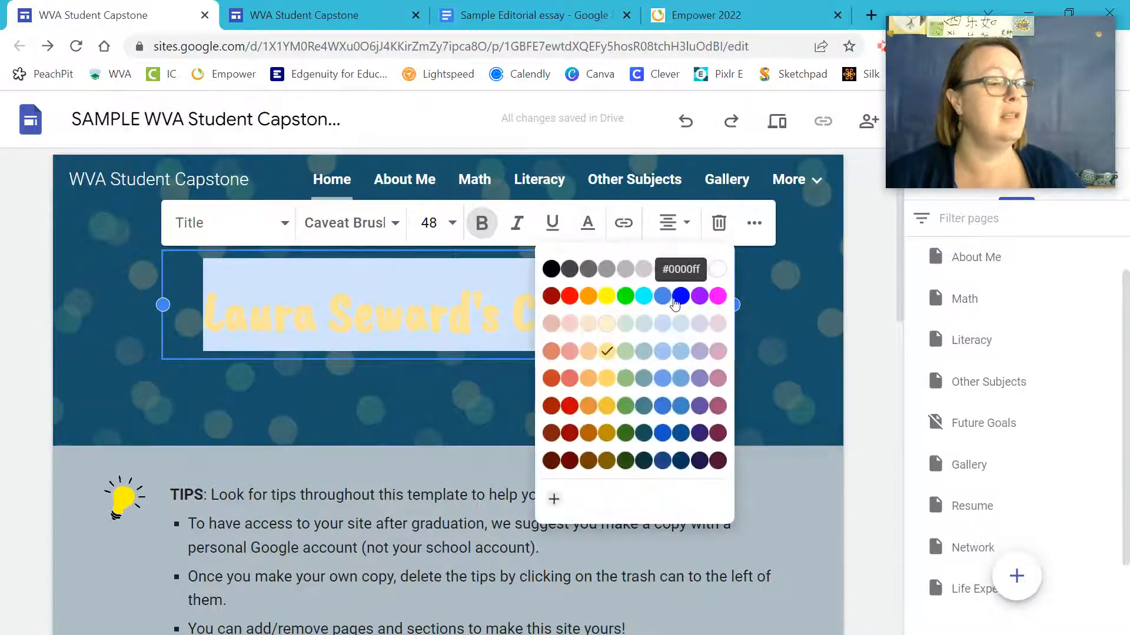
{"action": "left_click", "coordinate": [681, 296]}
{"action": "left_click", "coordinate": [606, 379]}
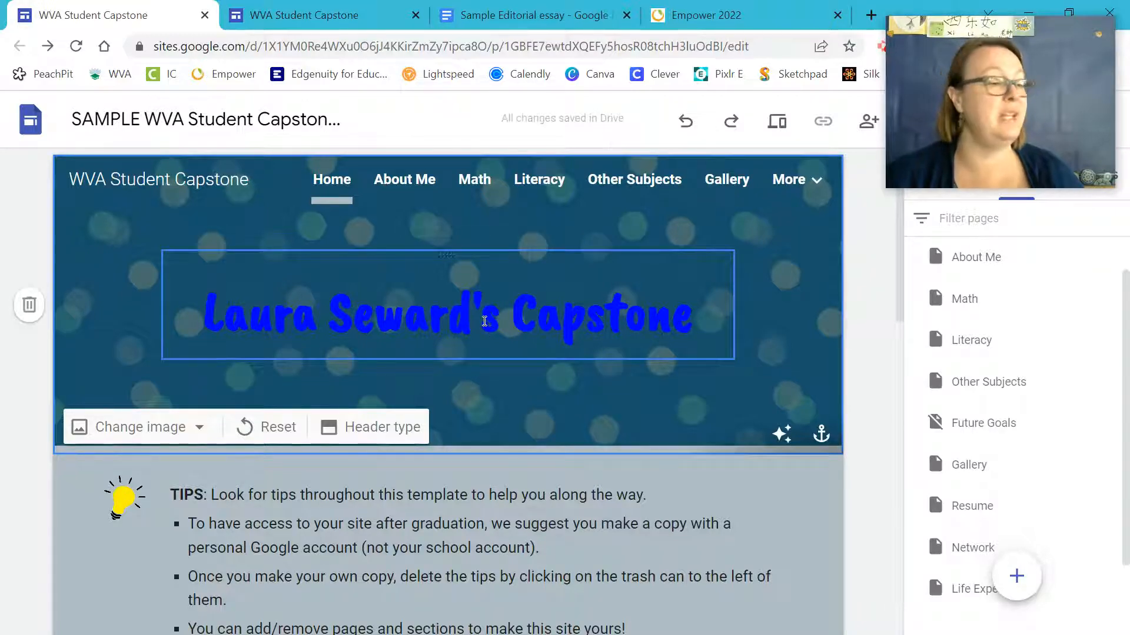
Set the header title's text colour to bright yellow.
{"action": "triple_click", "coordinate": [485, 320]}
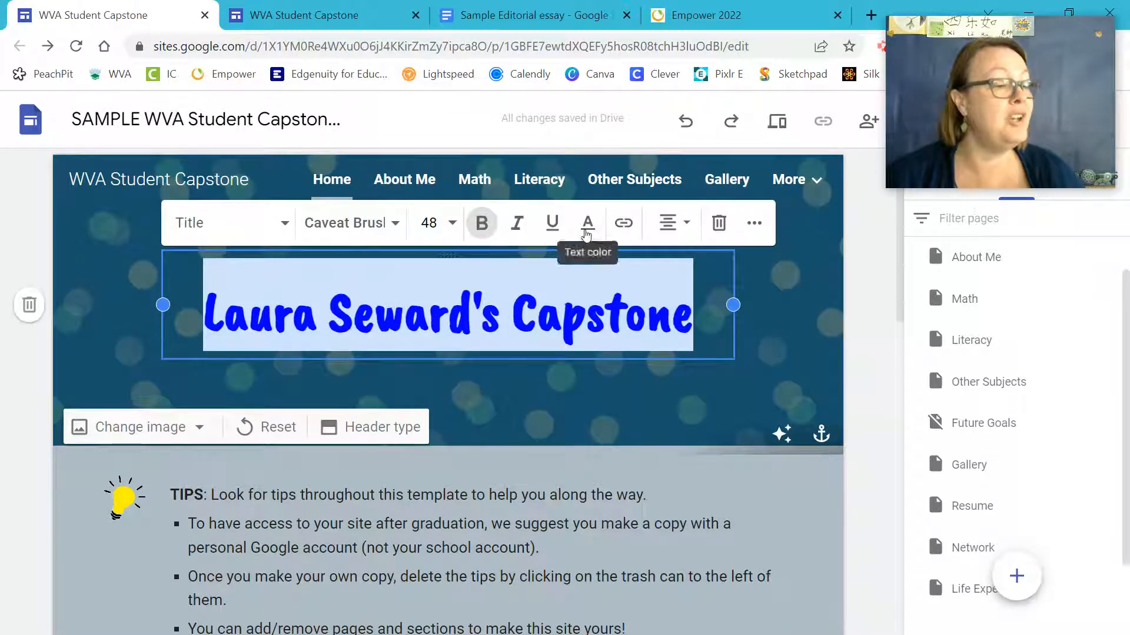
{"action": "left_click", "coordinate": [588, 222]}
{"action": "left_click", "coordinate": [606, 296]}
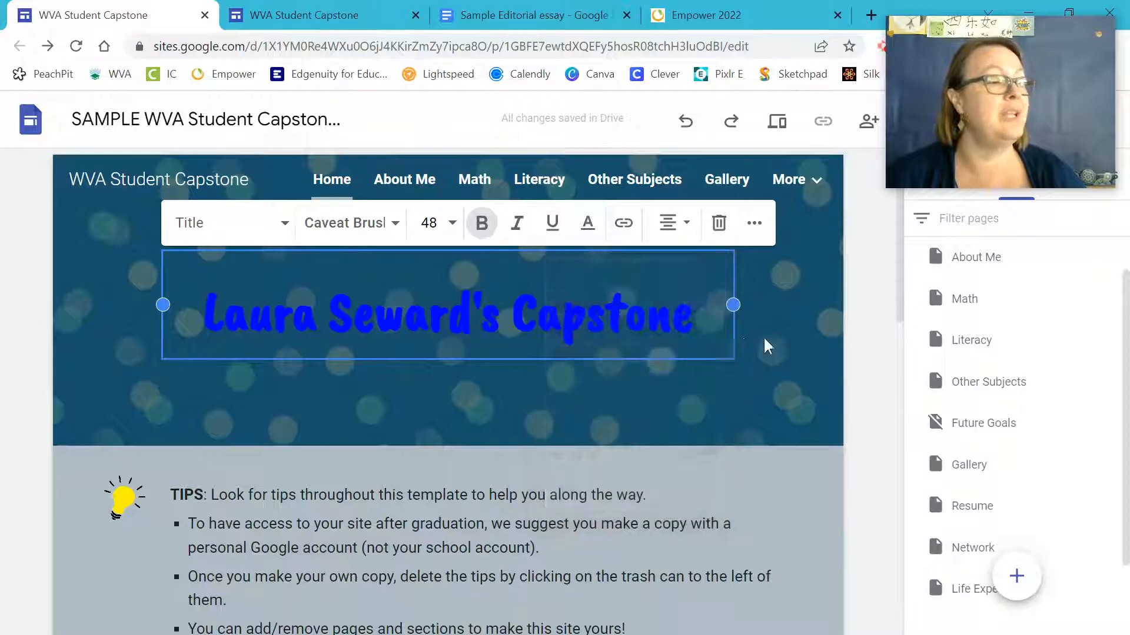
{"action": "left_click", "coordinate": [771, 336]}
{"action": "scroll", "coordinate": [778, 333], "scroll_direction": "down", "scroll_amount": 2}
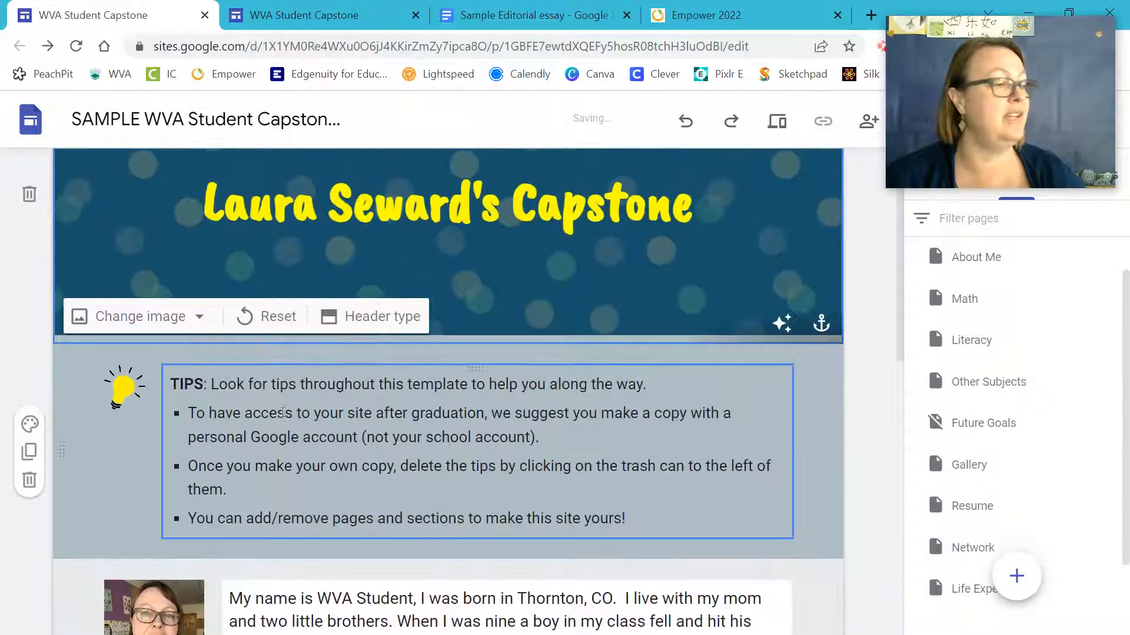
{"action": "left_click", "coordinate": [171, 417]}
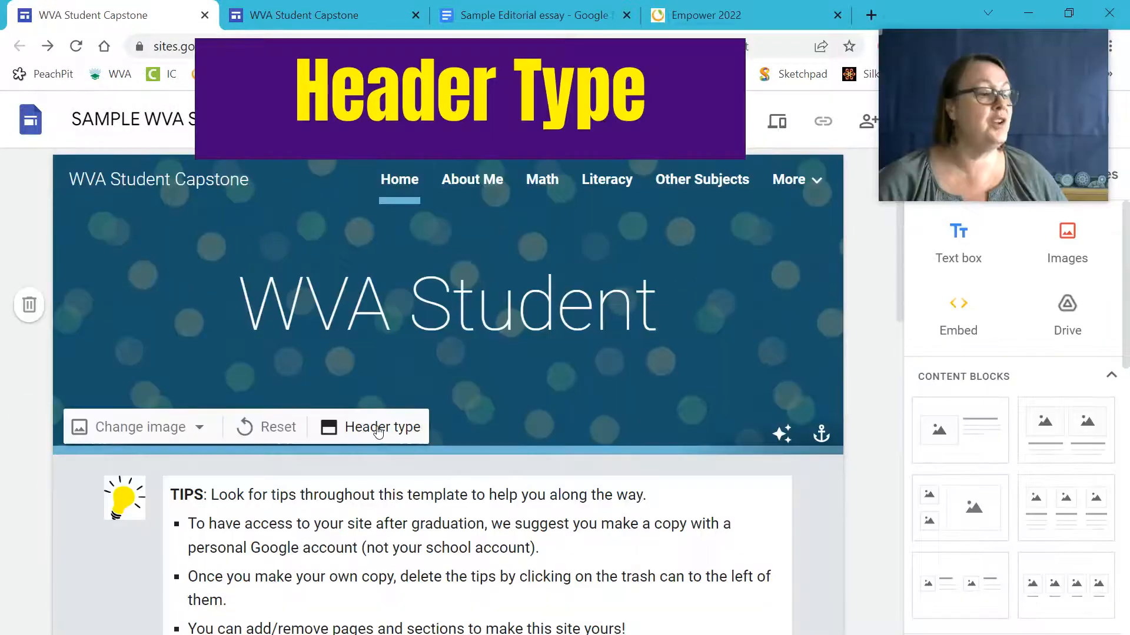
{"action": "left_click", "coordinate": [378, 432]}
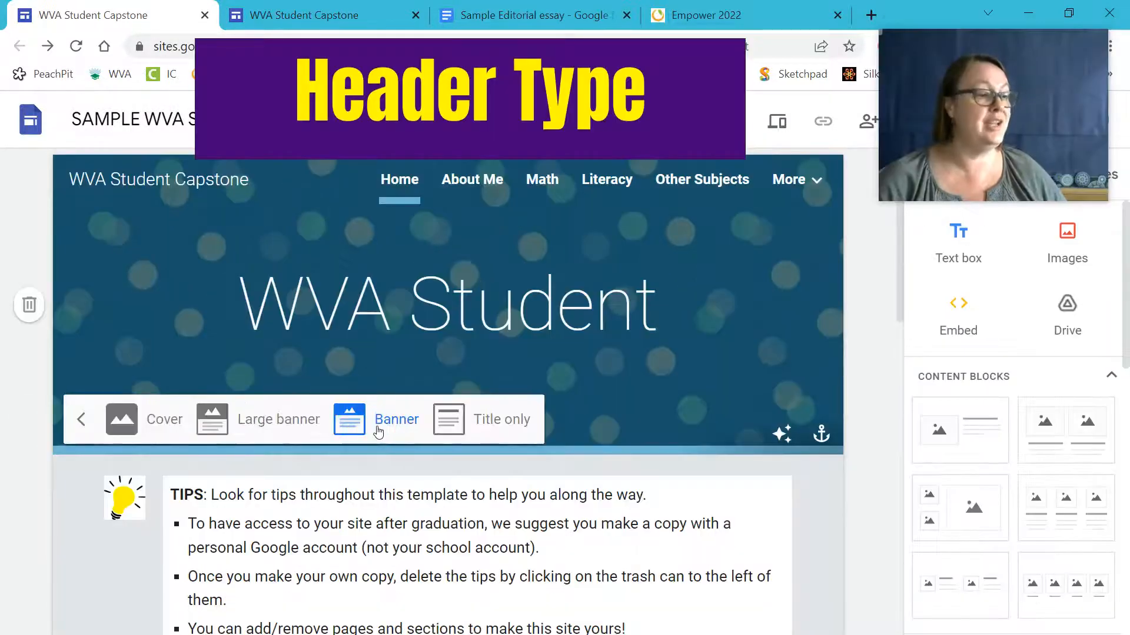
{"action": "left_click", "coordinate": [154, 420]}
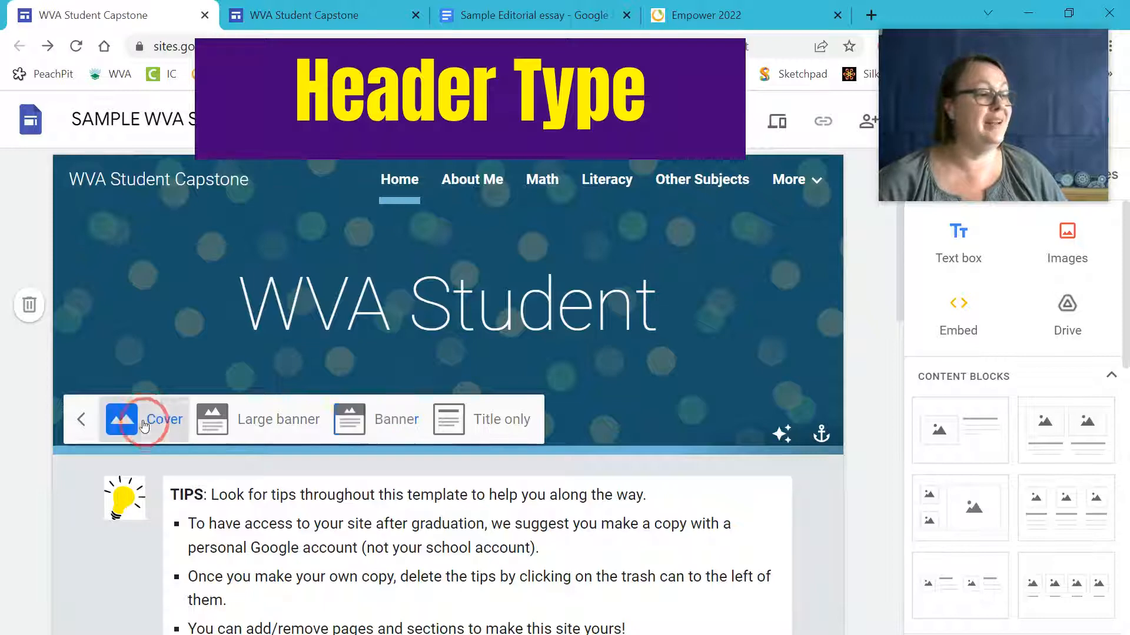
{"action": "left_click", "coordinate": [234, 595]}
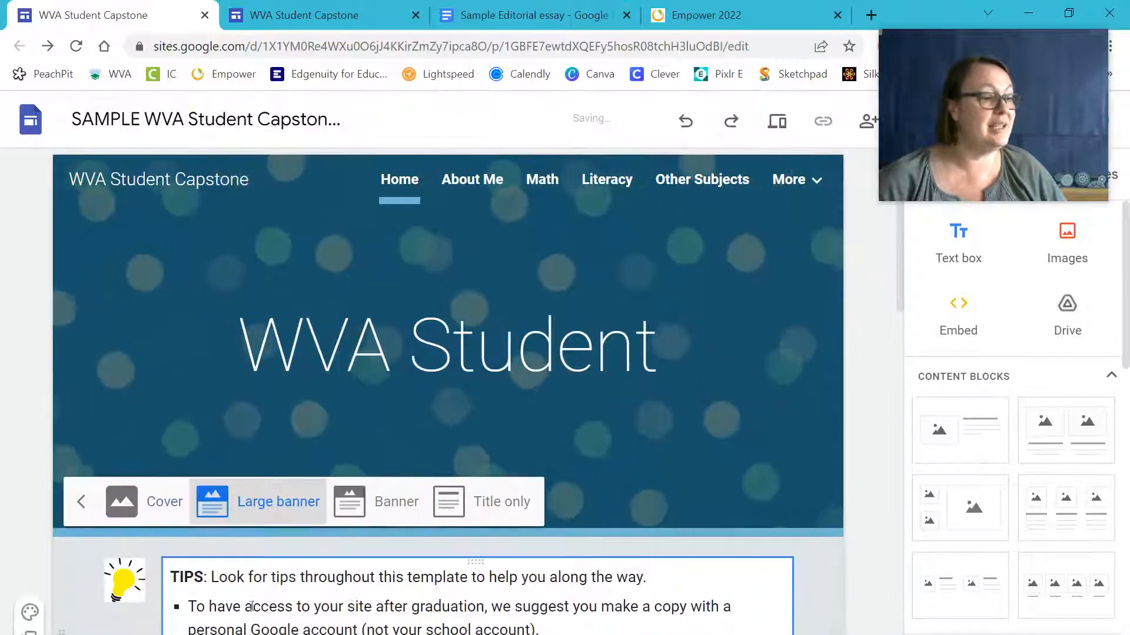
{"action": "left_click", "coordinate": [376, 500]}
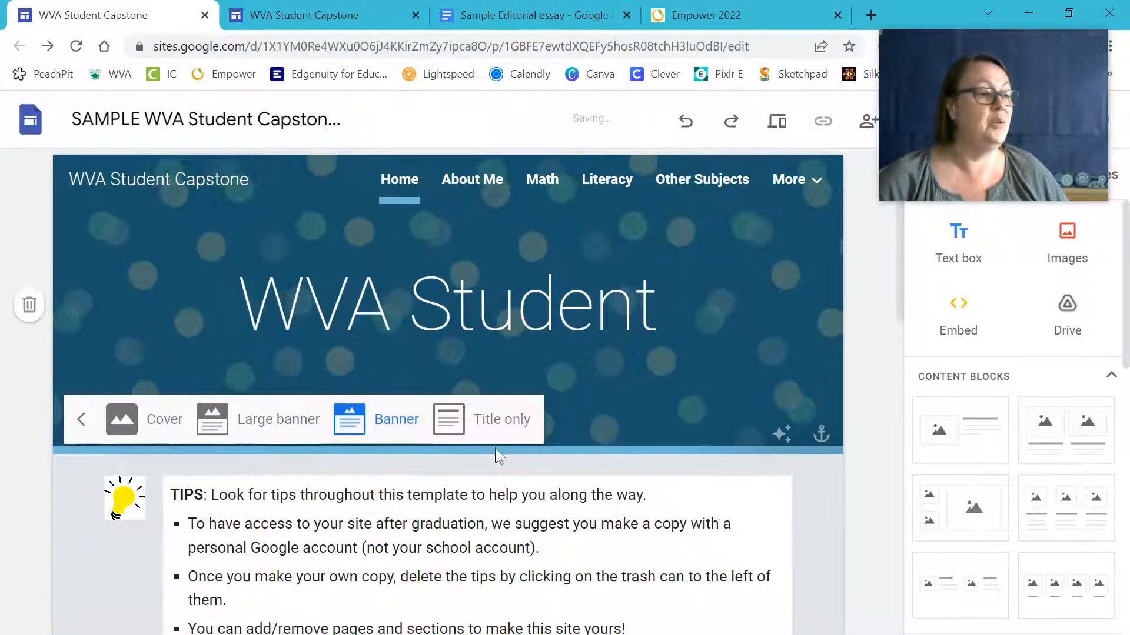
{"action": "left_click", "coordinate": [482, 419]}
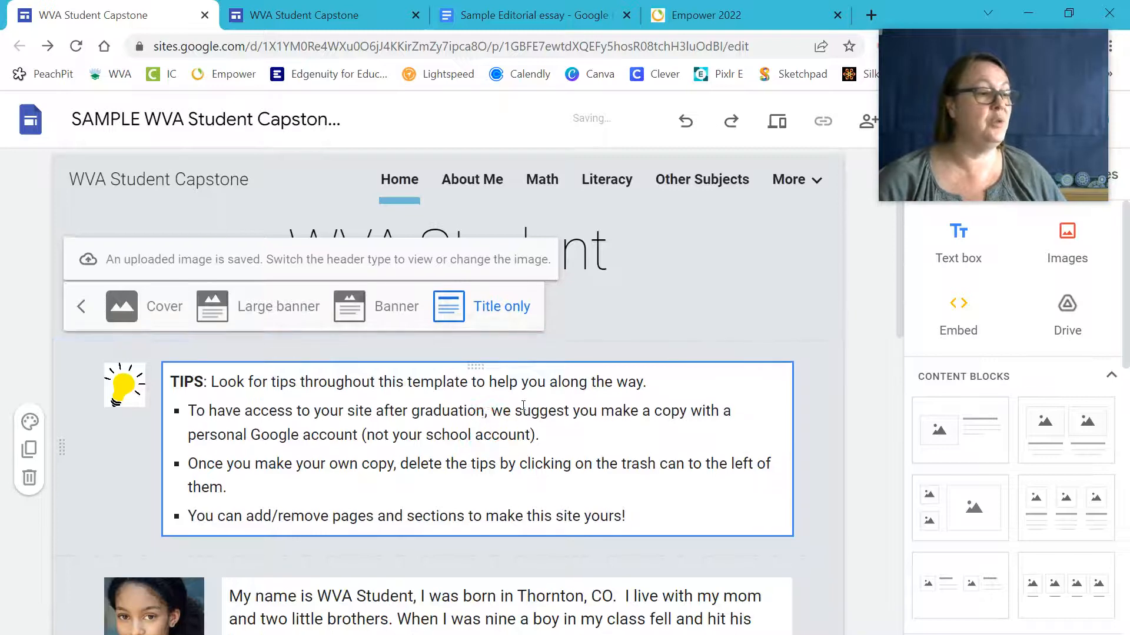
{"action": "left_click", "coordinate": [261, 318]}
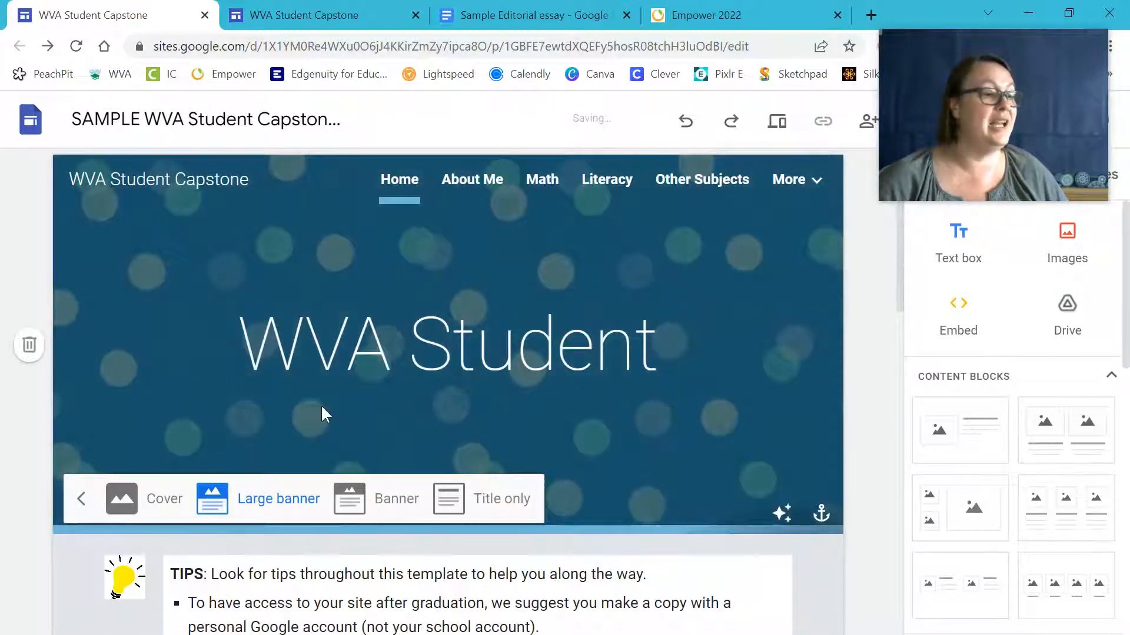
{"action": "left_click", "coordinate": [163, 498]}
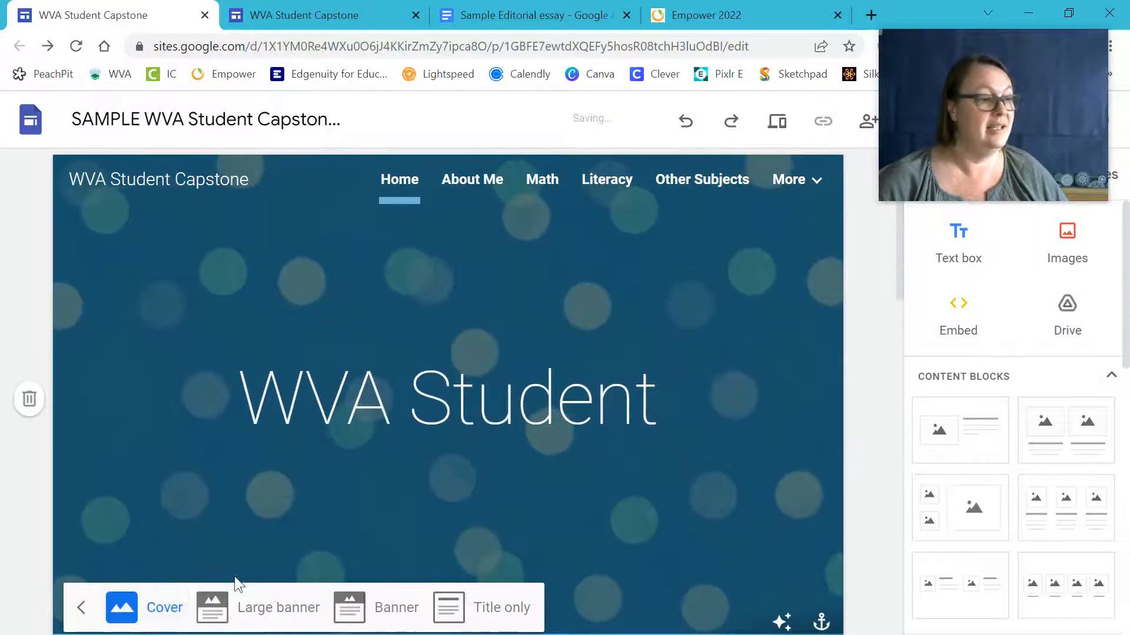
{"action": "left_click", "coordinate": [282, 607]}
{"action": "left_click", "coordinate": [391, 571]}
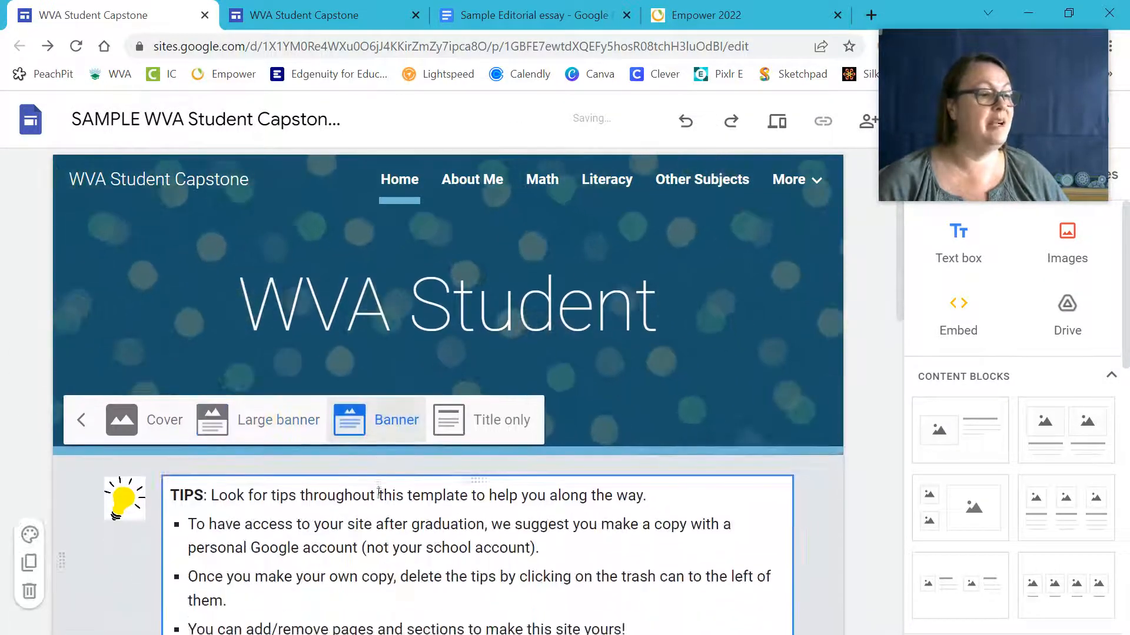
{"action": "left_click", "coordinate": [81, 419]}
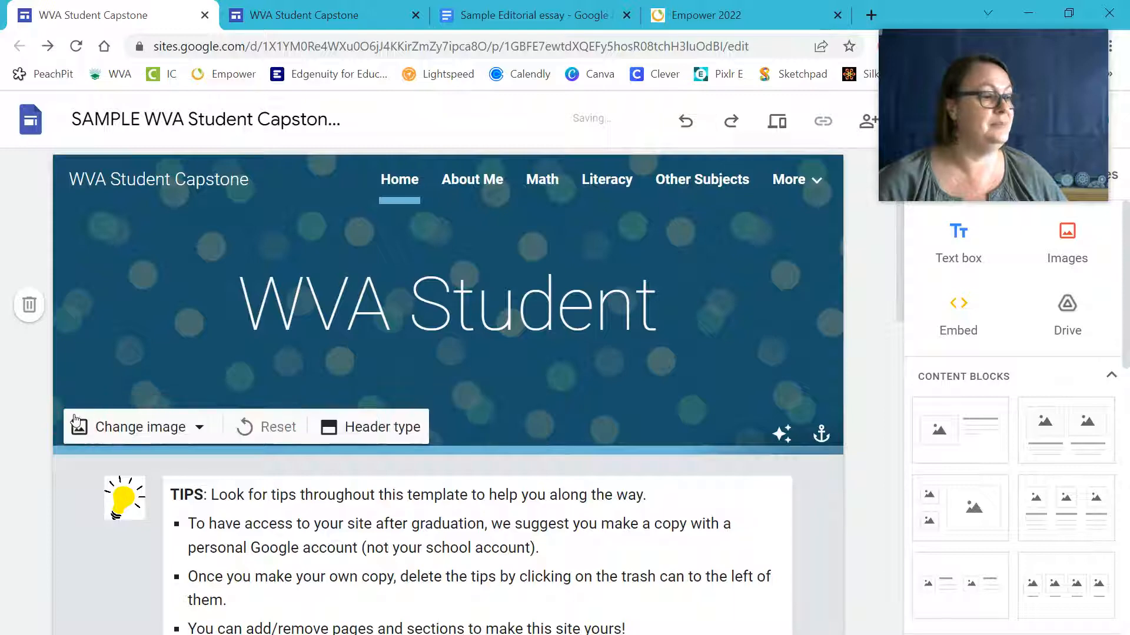
{"action": "scroll", "coordinate": [19, 509], "scroll_direction": "down", "scroll_amount": 3}
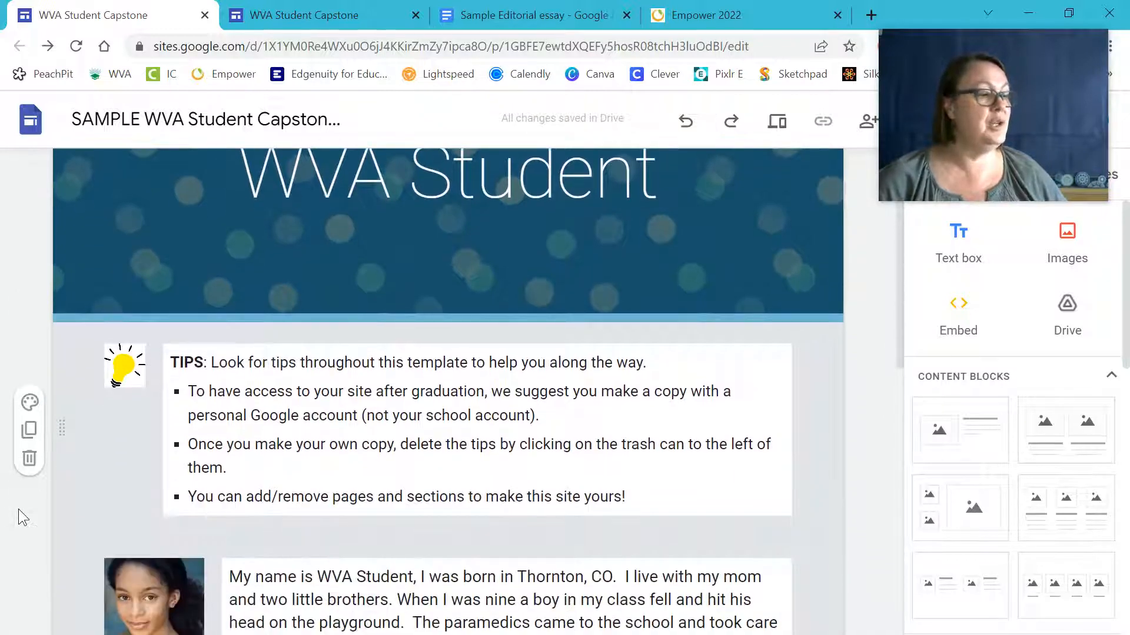
Apply section colour Style 3, a blue background, to the tips section.
{"action": "scroll", "coordinate": [19, 510], "scroll_direction": "down", "scroll_amount": 1}
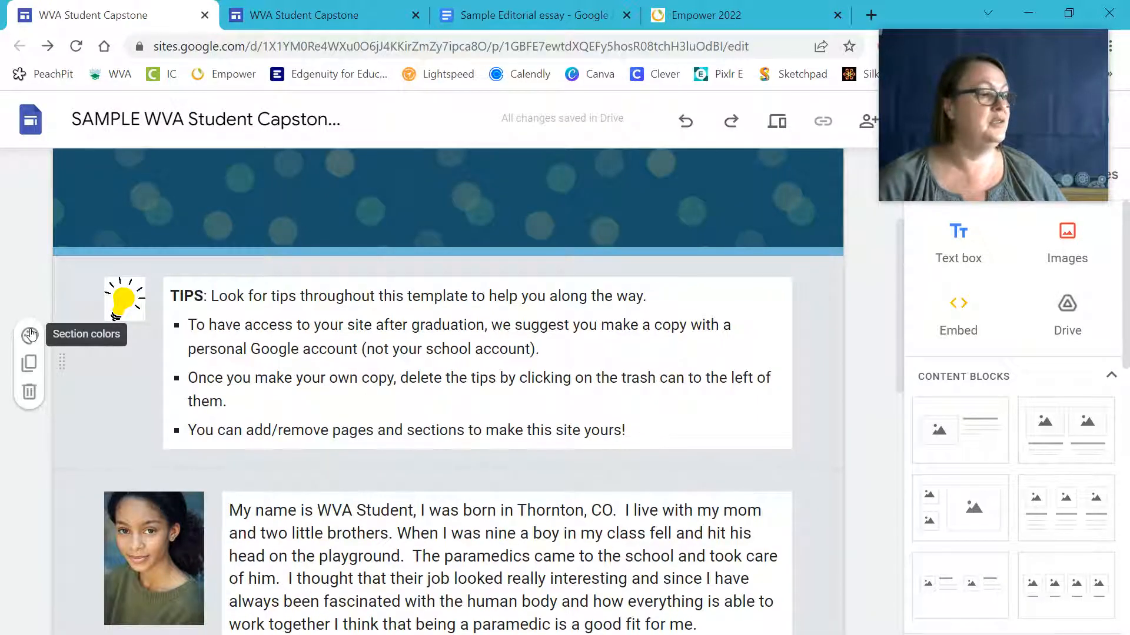
{"action": "left_click", "coordinate": [30, 335]}
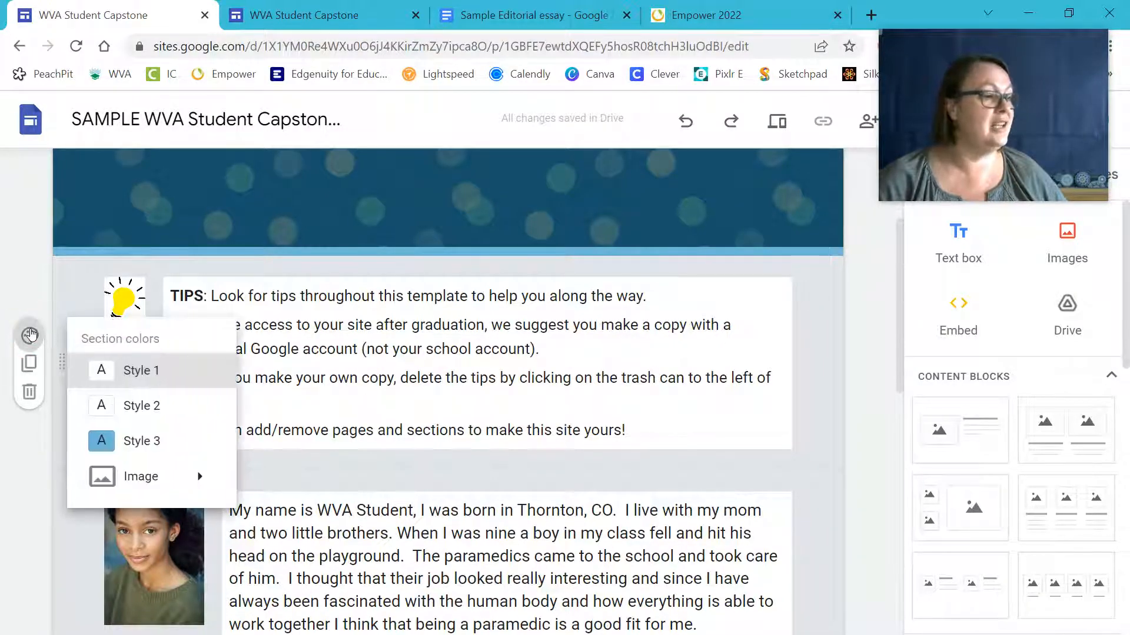
{"action": "left_click", "coordinate": [127, 441]}
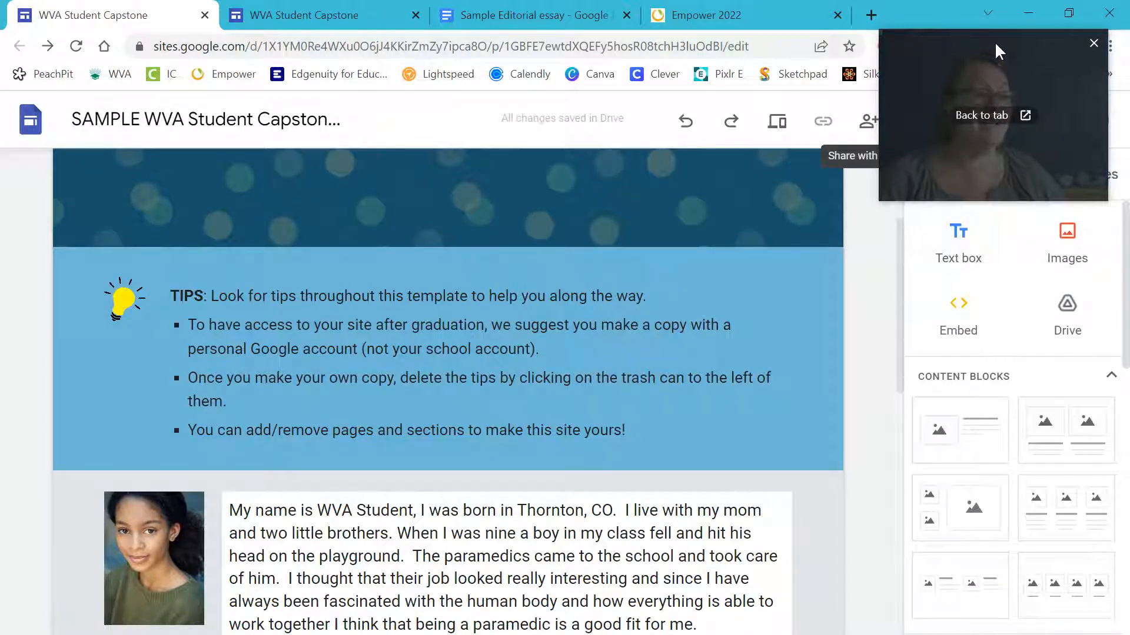
{"action": "left_click_drag", "start_coordinate": [963, 35], "coordinate": [959, 44]}
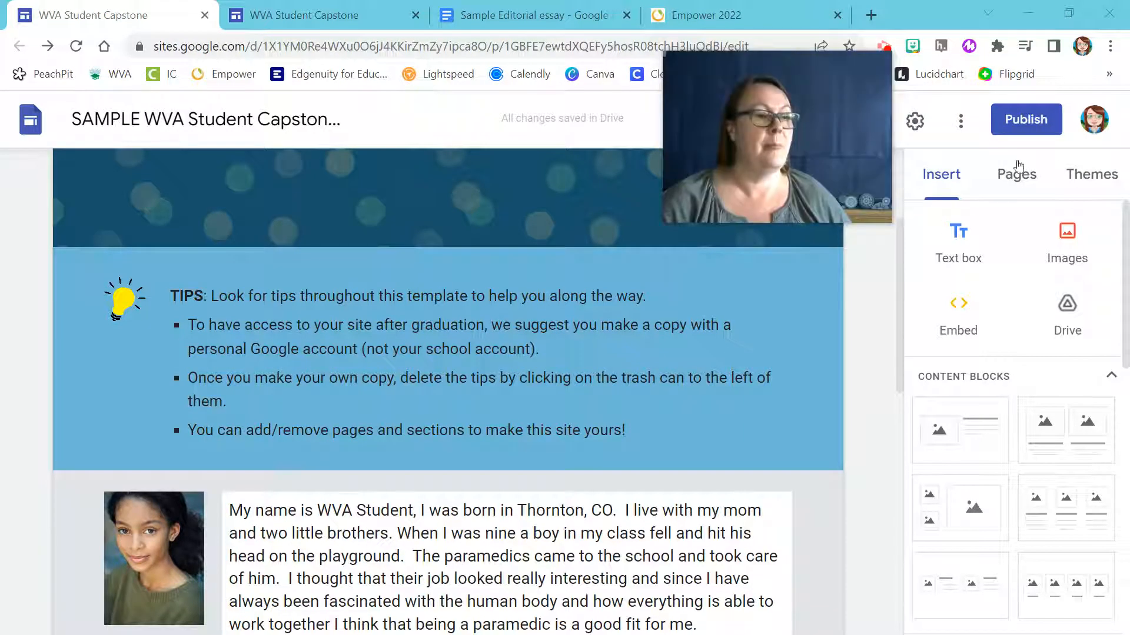
{"action": "left_click", "coordinate": [1090, 175]}
{"action": "scroll", "coordinate": [1065, 440], "scroll_direction": "down", "scroll_amount": 8}
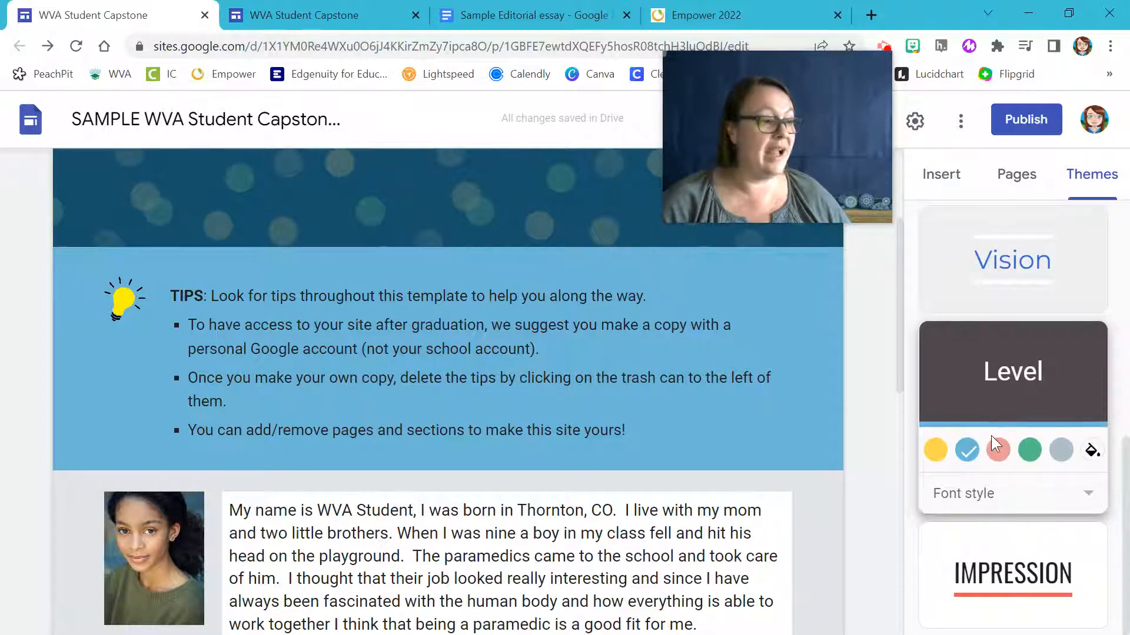
{"action": "left_click", "coordinate": [1060, 450]}
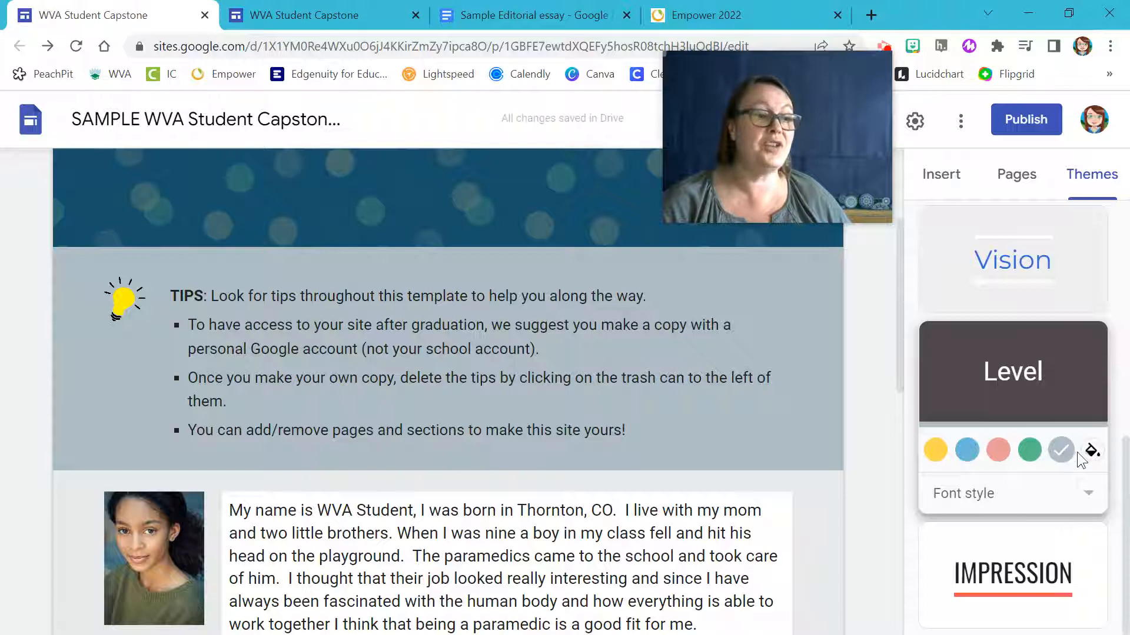
{"action": "left_click", "coordinate": [29, 336]}
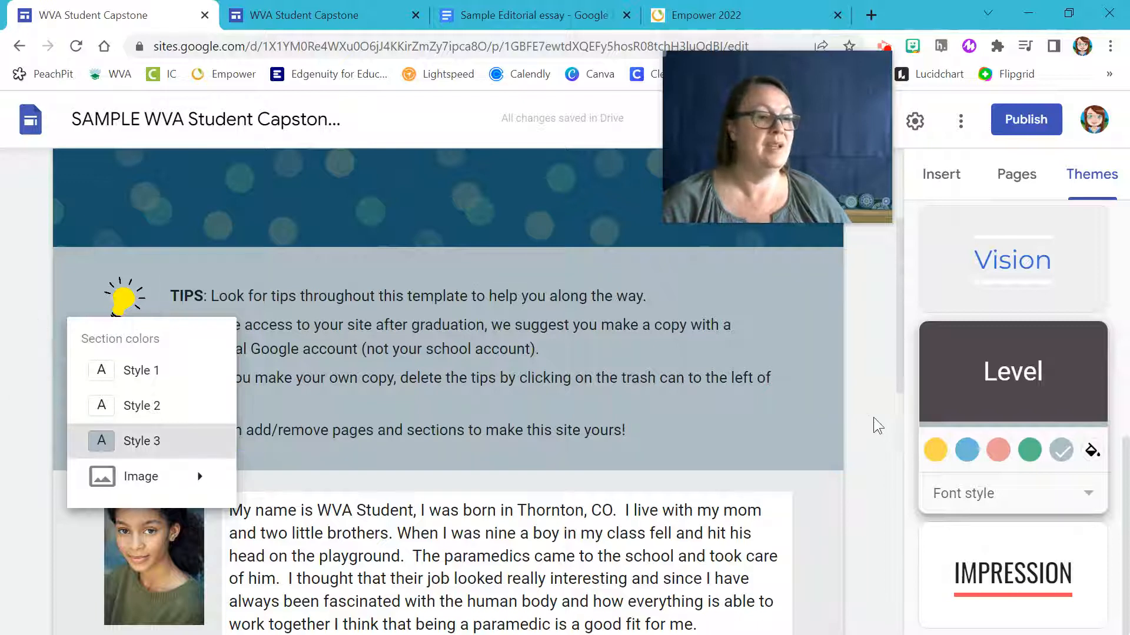
{"action": "left_click", "coordinate": [1091, 450]}
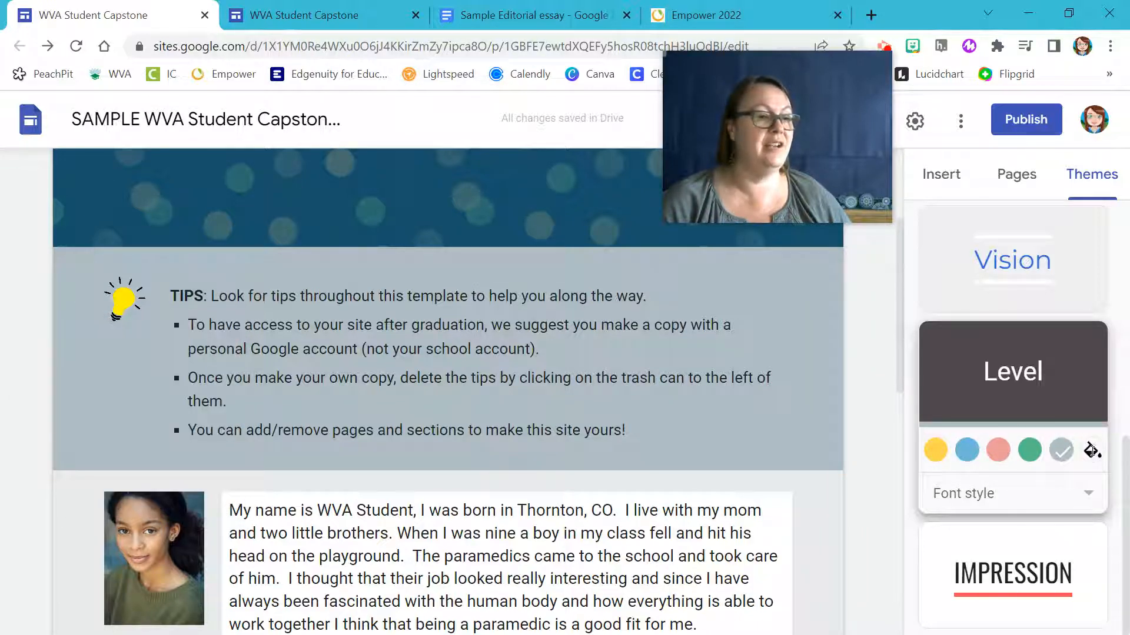
{"action": "left_click", "coordinate": [1090, 450]}
{"action": "left_click", "coordinate": [868, 381]}
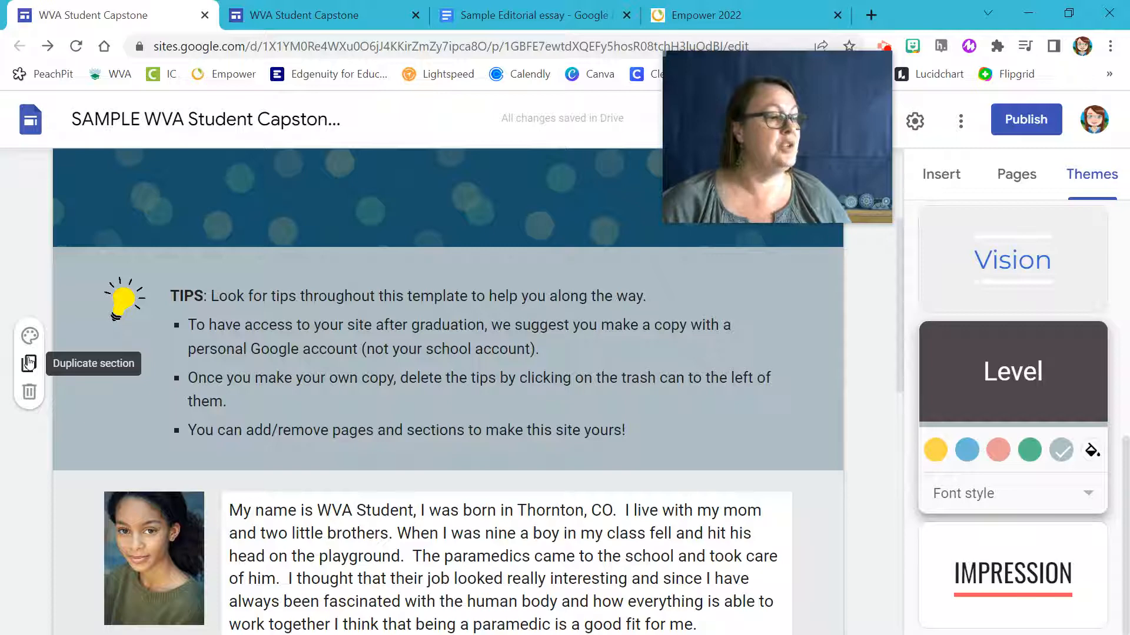
Duplicate the Tips section and select the About Me, Resume and Future Goals button row.
{"action": "left_click", "coordinate": [30, 363]}
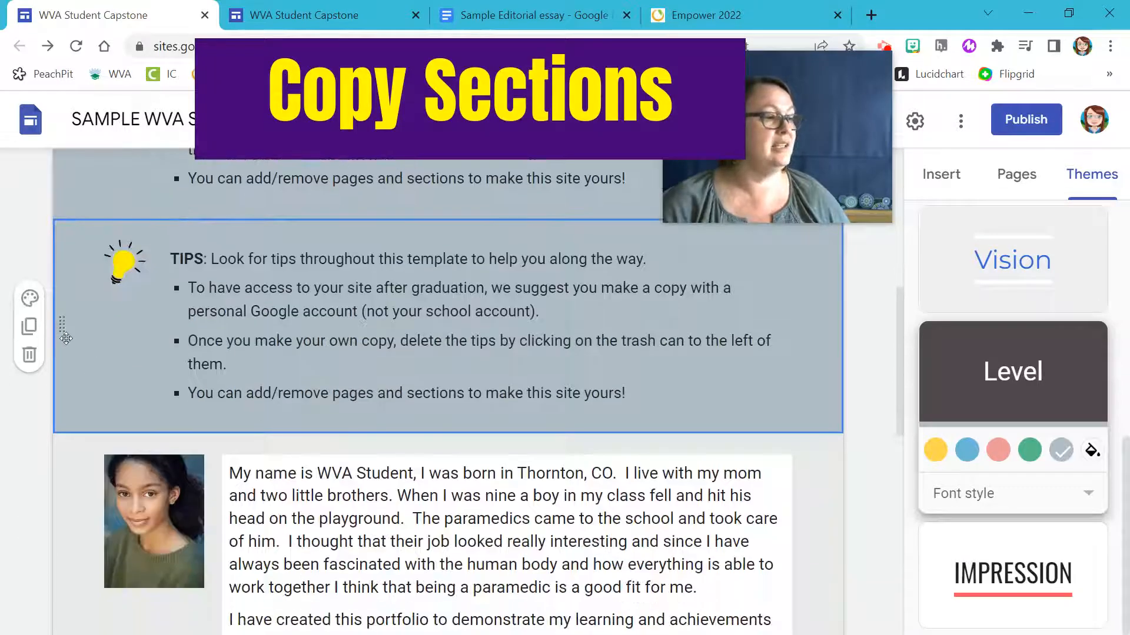
{"action": "scroll", "coordinate": [23, 365], "scroll_direction": "down", "scroll_amount": 1}
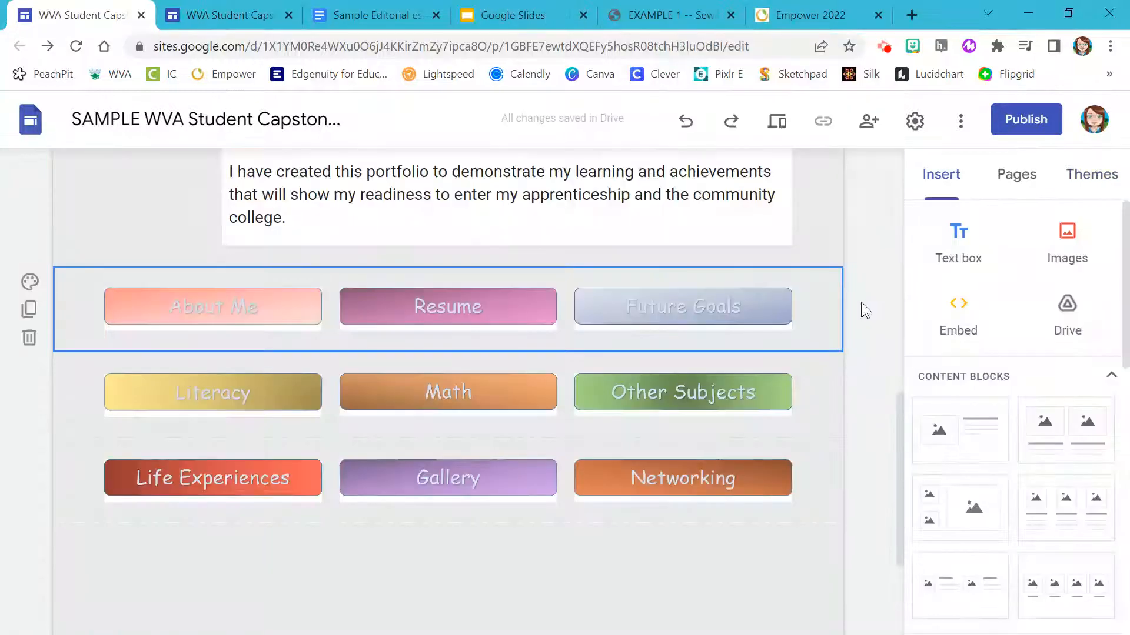
{"action": "left_click", "coordinate": [72, 289]}
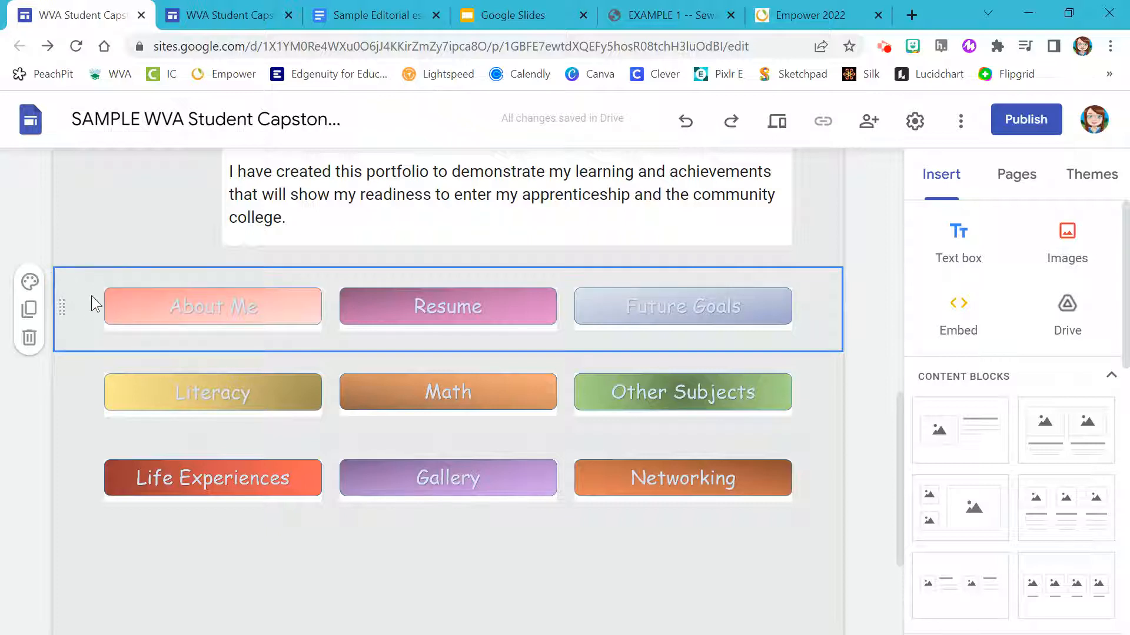
Paste two stacked copies of the About Me, Resume and Future Goals row onto the Math page.
{"action": "left_click", "coordinate": [1011, 177]}
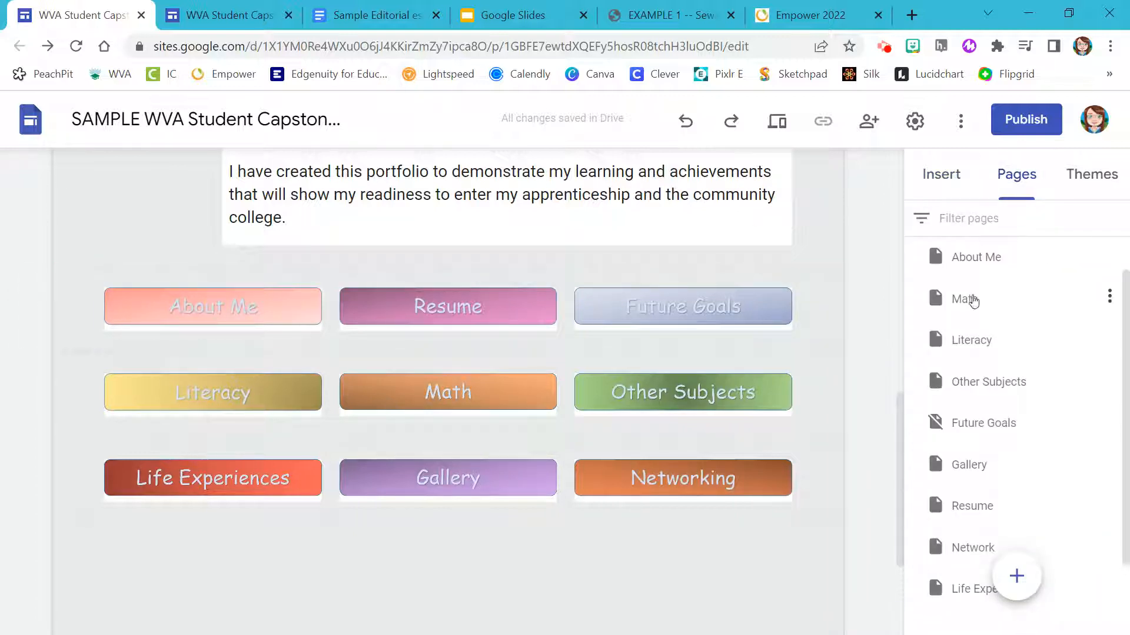
{"action": "left_click", "coordinate": [973, 301]}
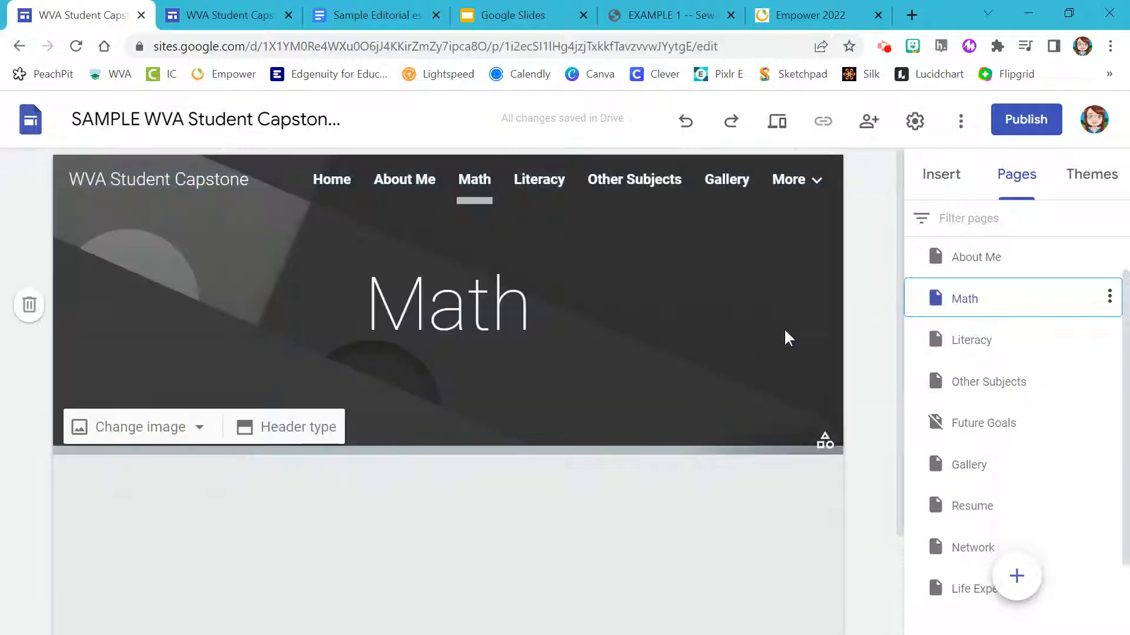
{"action": "scroll", "coordinate": [738, 355], "scroll_direction": "down", "scroll_amount": 2}
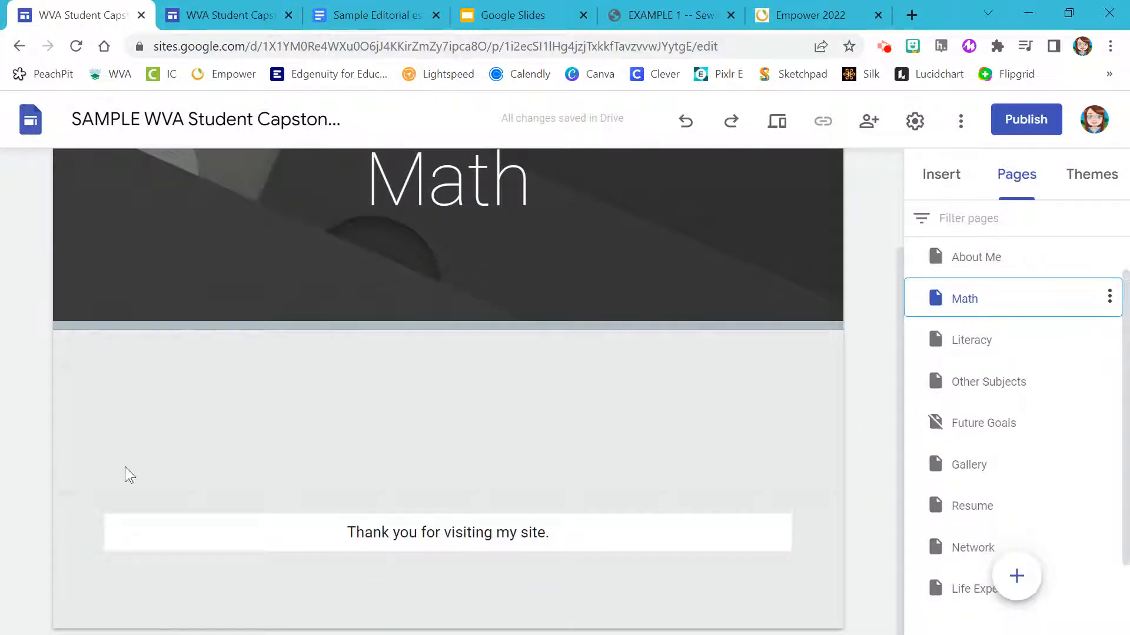
{"action": "key", "text": "ctrl+v"}
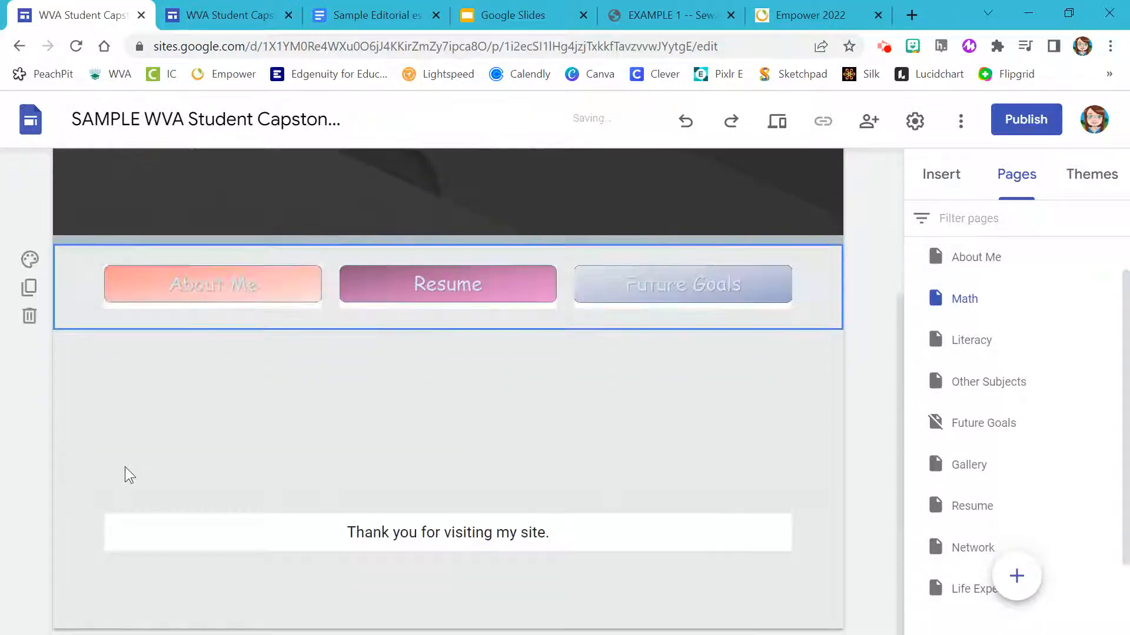
{"action": "left_click_drag", "start_coordinate": [63, 289], "coordinate": [59, 503]}
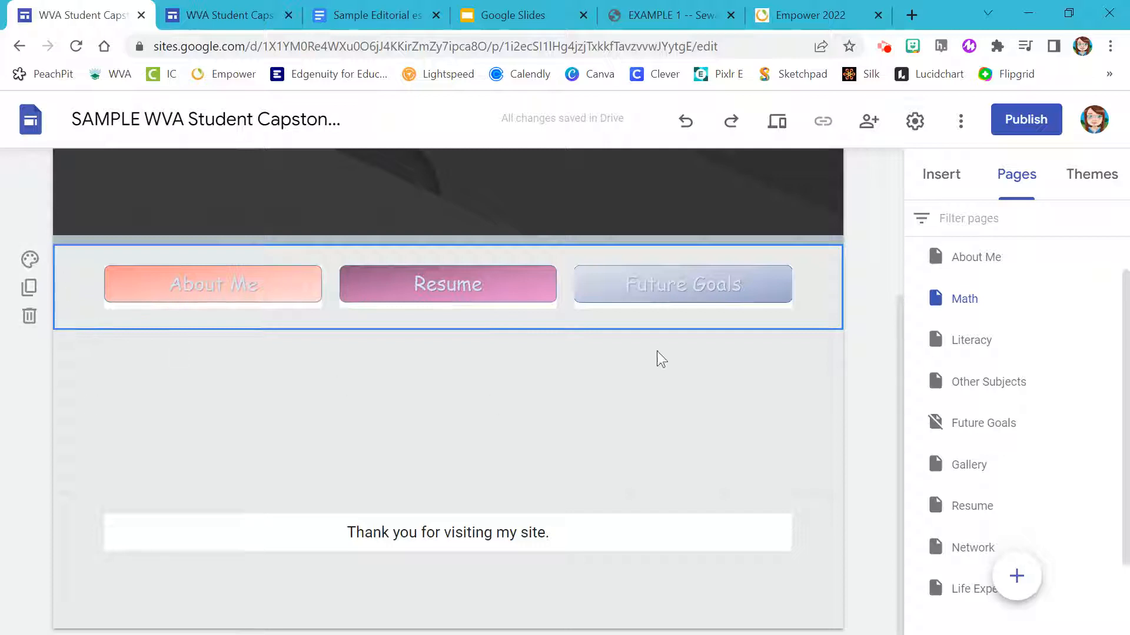
{"action": "key", "text": "ctrl+v"}
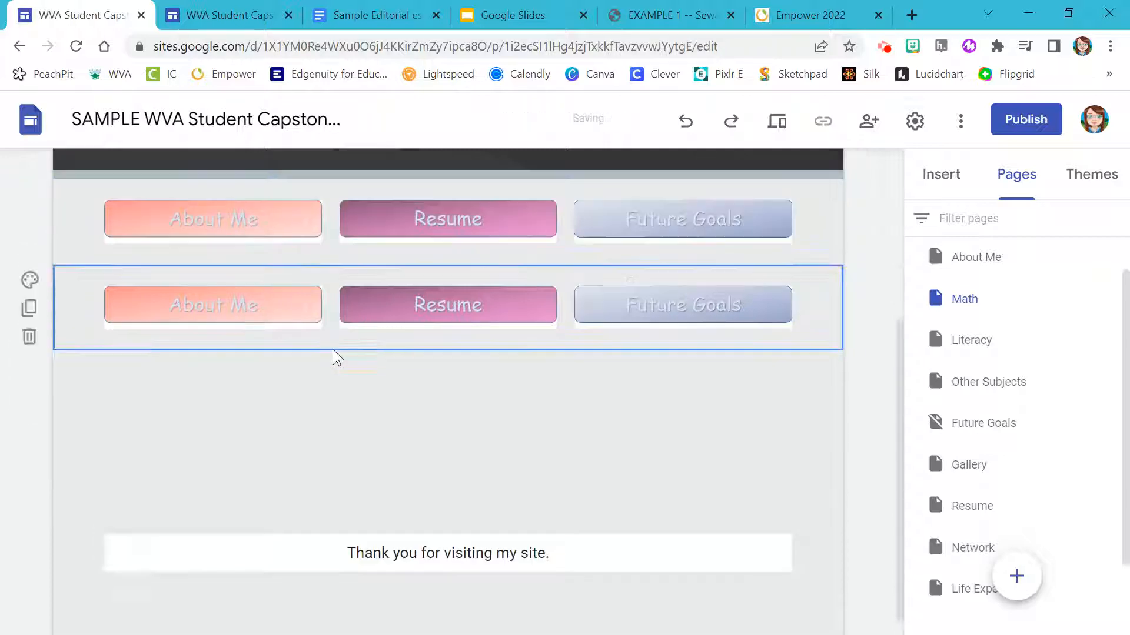
{"action": "left_click_drag", "start_coordinate": [60, 203], "coordinate": [61, 355]}
{"action": "scroll", "coordinate": [981, 263], "scroll_direction": "up", "scroll_amount": 1}
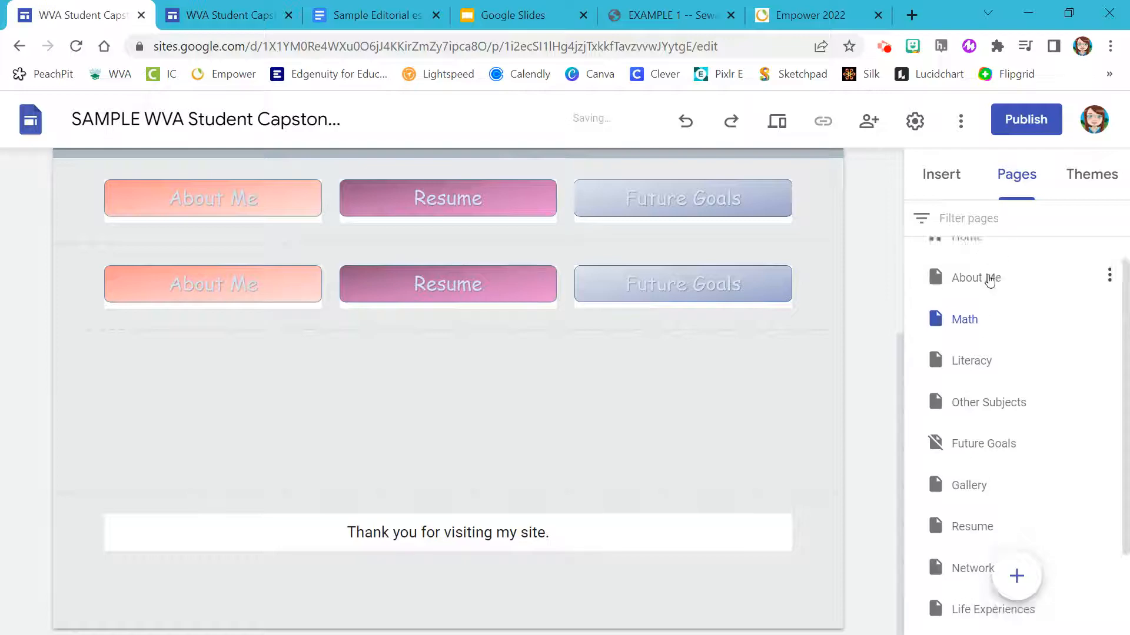
{"action": "left_click", "coordinate": [964, 260]}
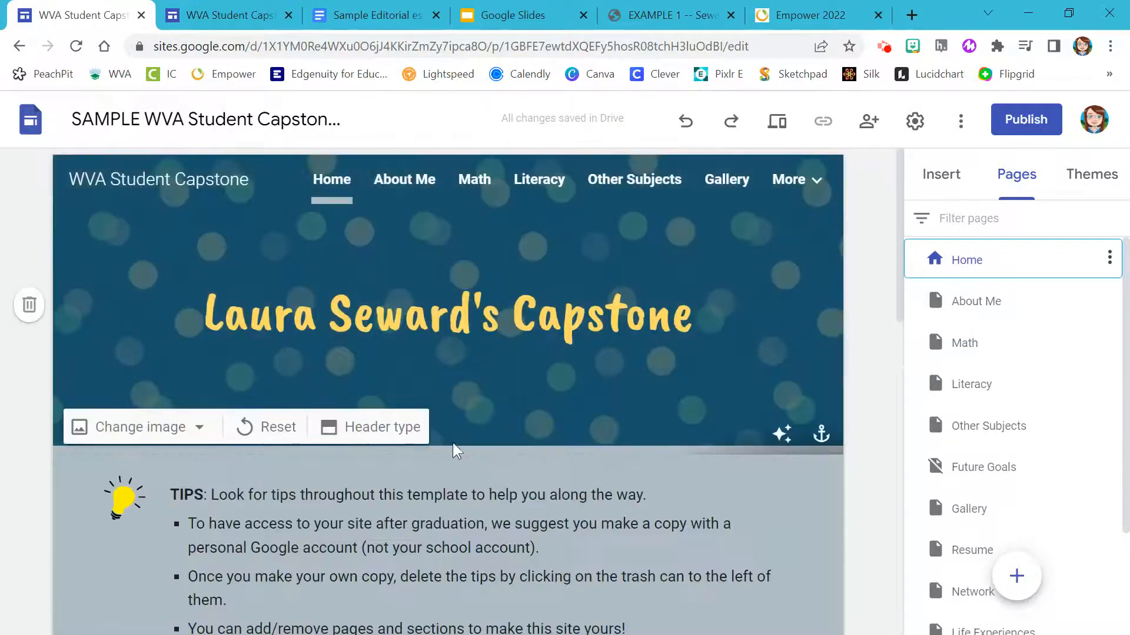
Copy the Literacy, Math and Other Subjects row and paste it into the Home page footer.
{"action": "scroll", "coordinate": [454, 448], "scroll_direction": "down", "scroll_amount": 10}
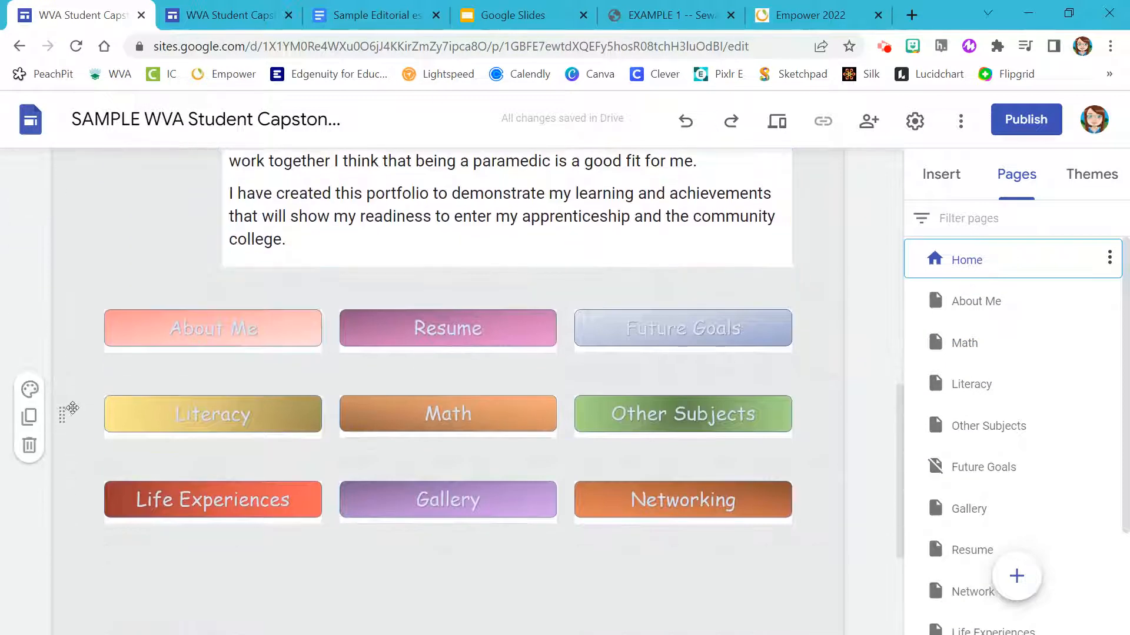
{"action": "left_click", "coordinate": [97, 407]}
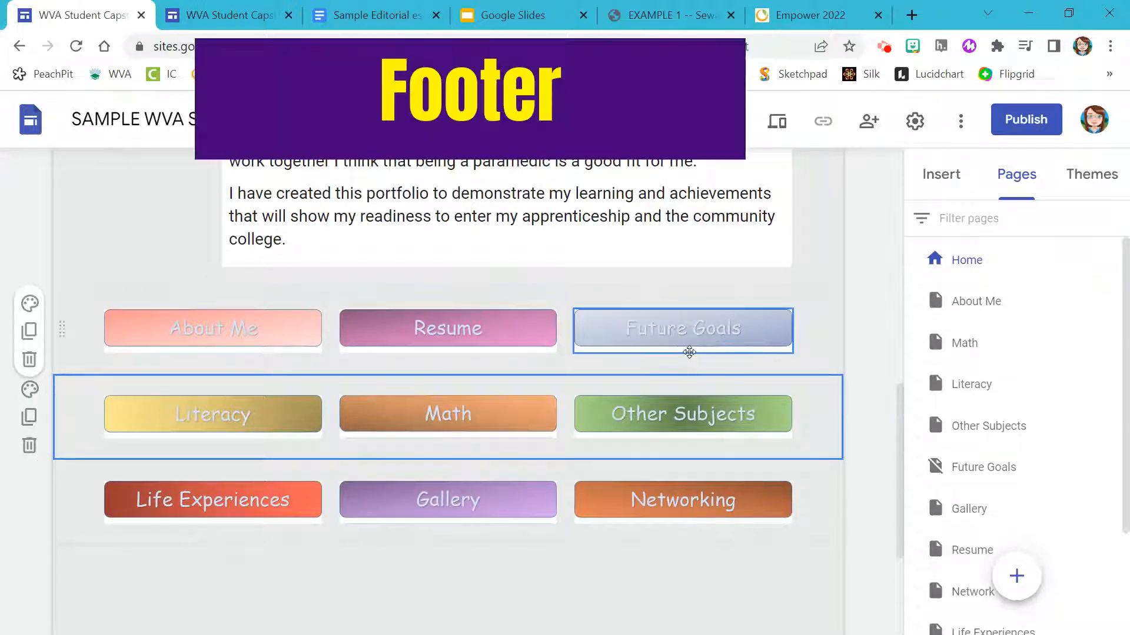
{"action": "scroll", "coordinate": [689, 352], "scroll_direction": "down", "scroll_amount": 4}
{"action": "mouse_move", "coordinate": [263, 529]}
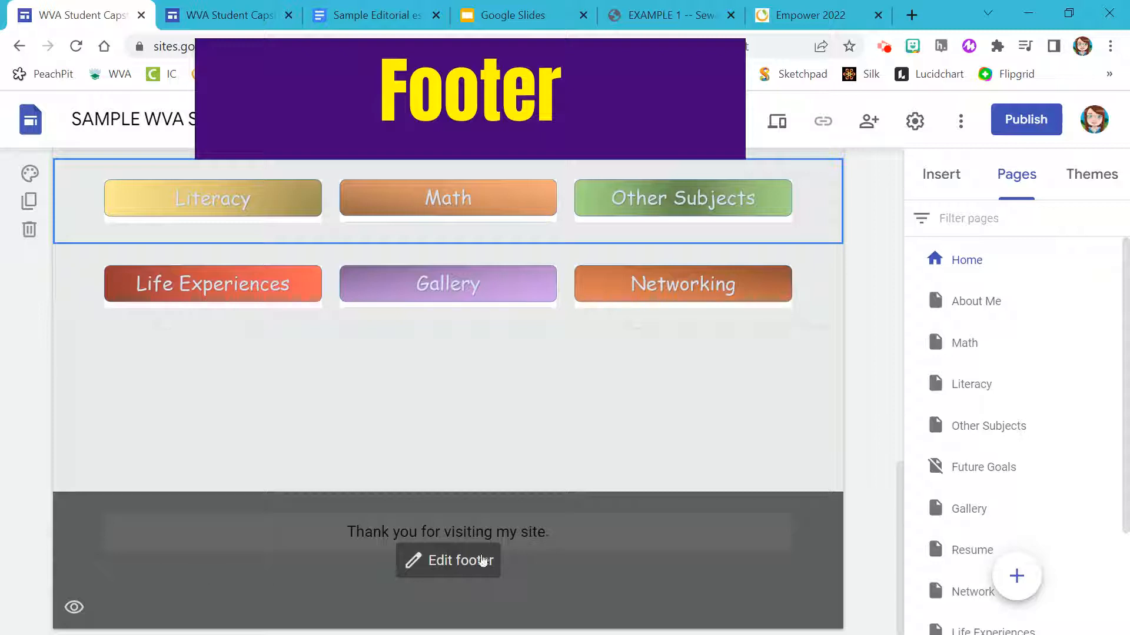
{"action": "left_click", "coordinate": [438, 562]}
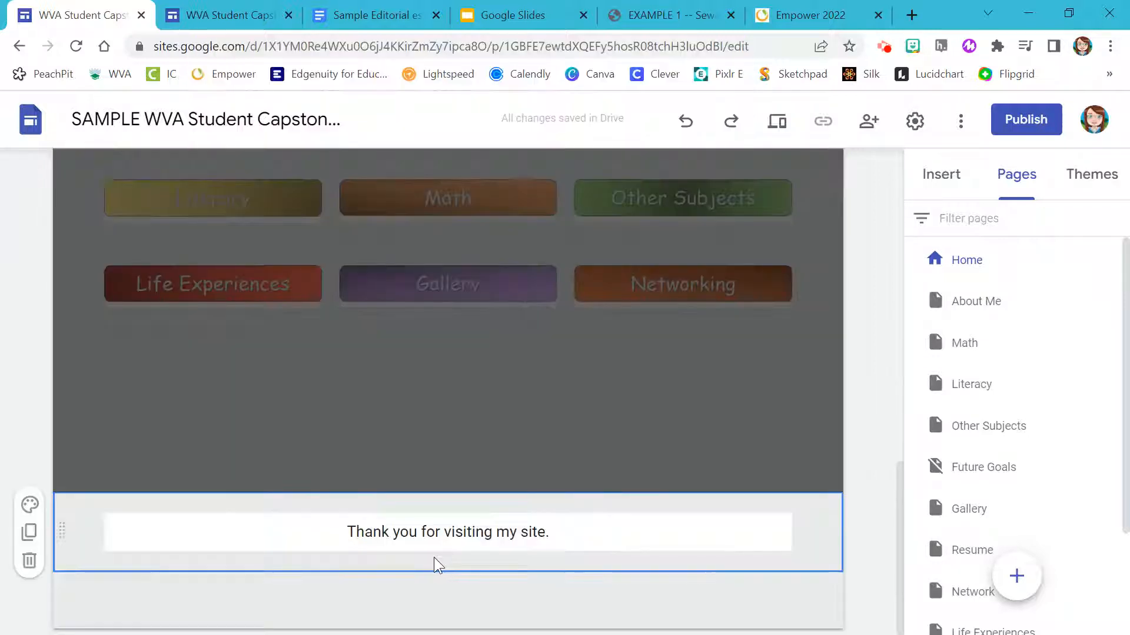
{"action": "left_click", "coordinate": [440, 546]}
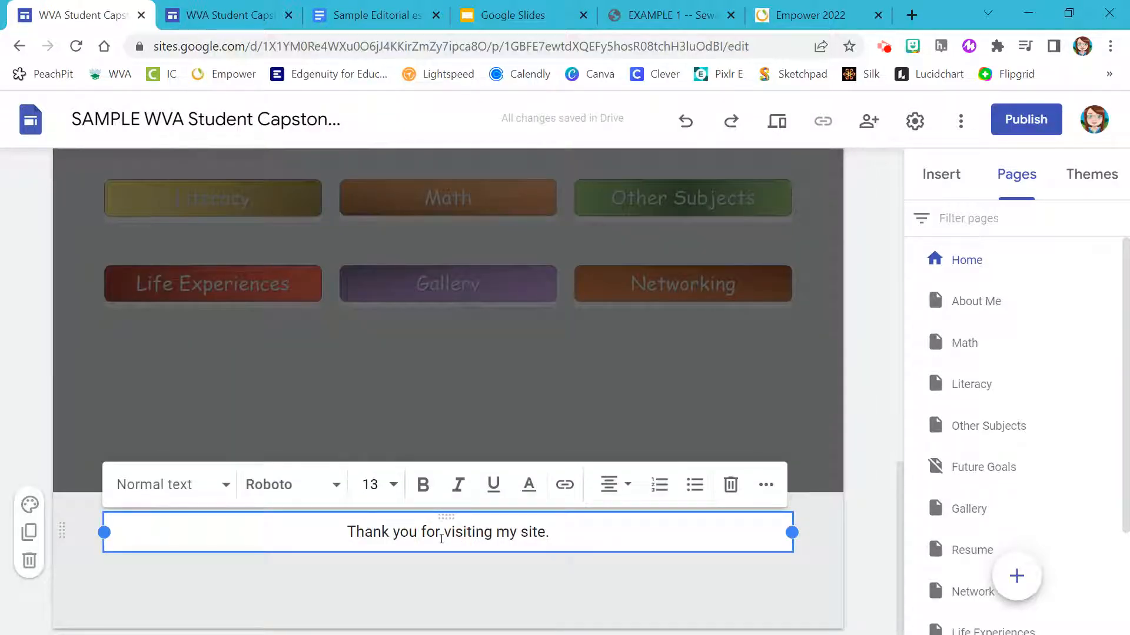
{"action": "key", "text": "Return"}
{"action": "key", "text": "Return"}
{"action": "key", "text": "Return"}
{"action": "key", "text": "Return"}
{"action": "key", "text": "Return"}
{"action": "key", "text": "BackSpace"}
{"action": "key", "text": "BackSpace"}
{"action": "key", "text": "BackSpace"}
{"action": "key", "text": "BackSpace"}
{"action": "key", "text": "BackSpace"}
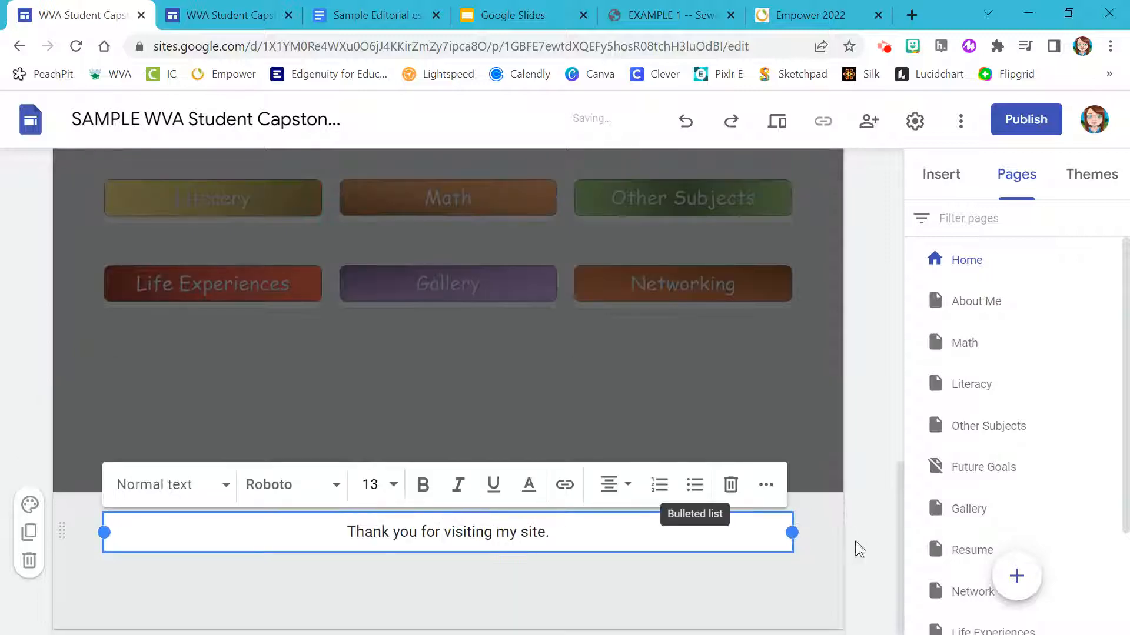
{"action": "left_click", "coordinate": [806, 556]}
{"action": "key", "text": "ctrl+v"}
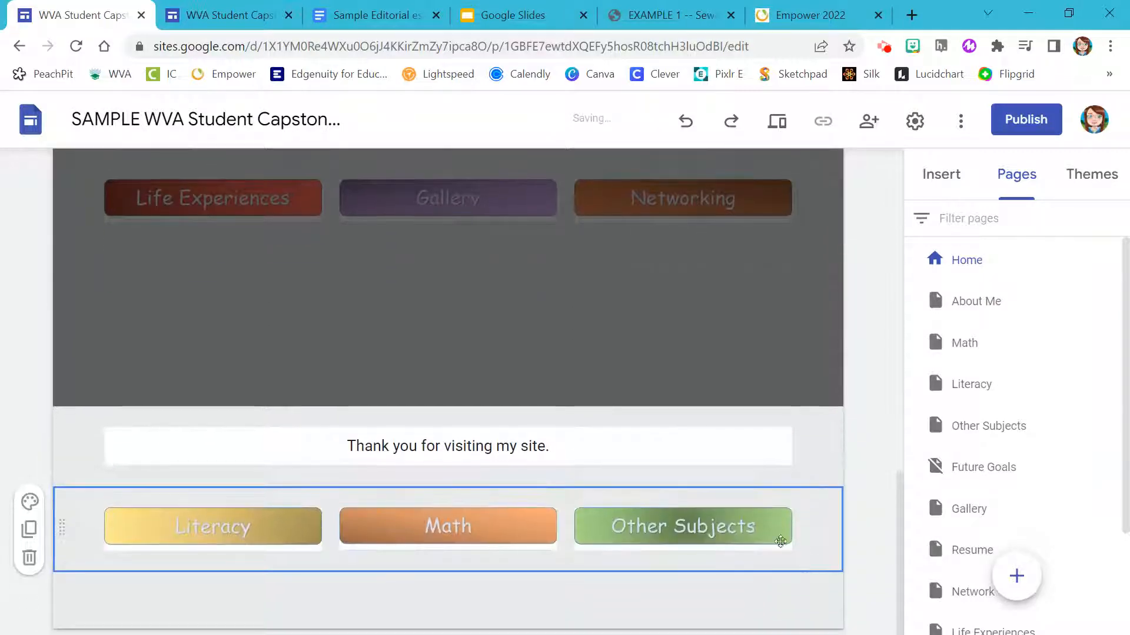
{"action": "left_click", "coordinate": [953, 347]}
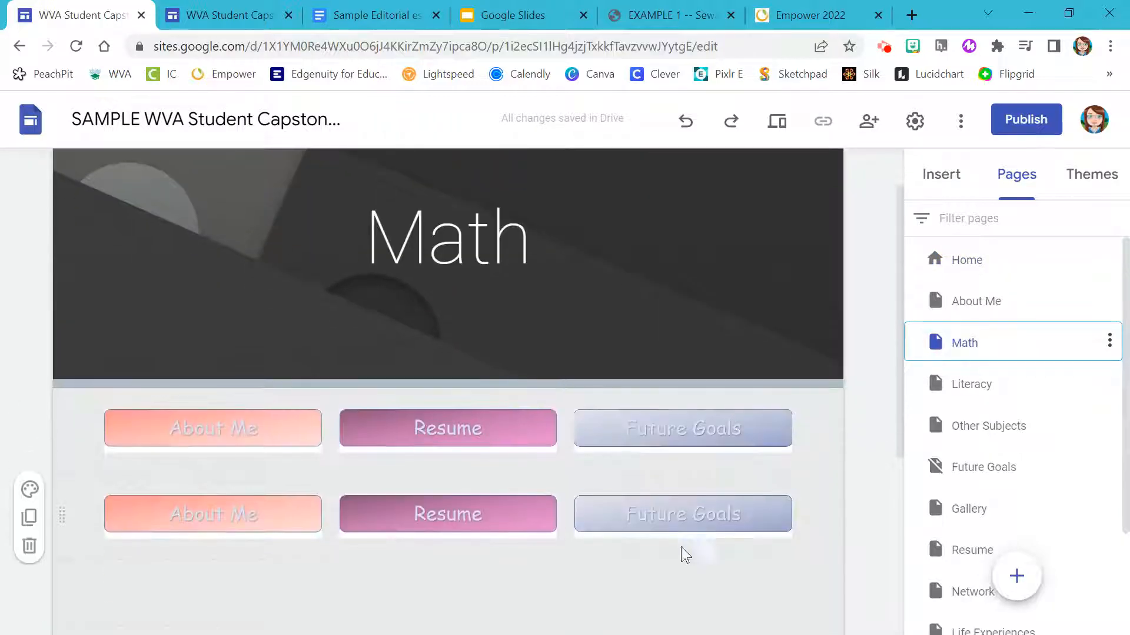
{"action": "scroll", "coordinate": [493, 513], "scroll_direction": "down", "scroll_amount": 3}
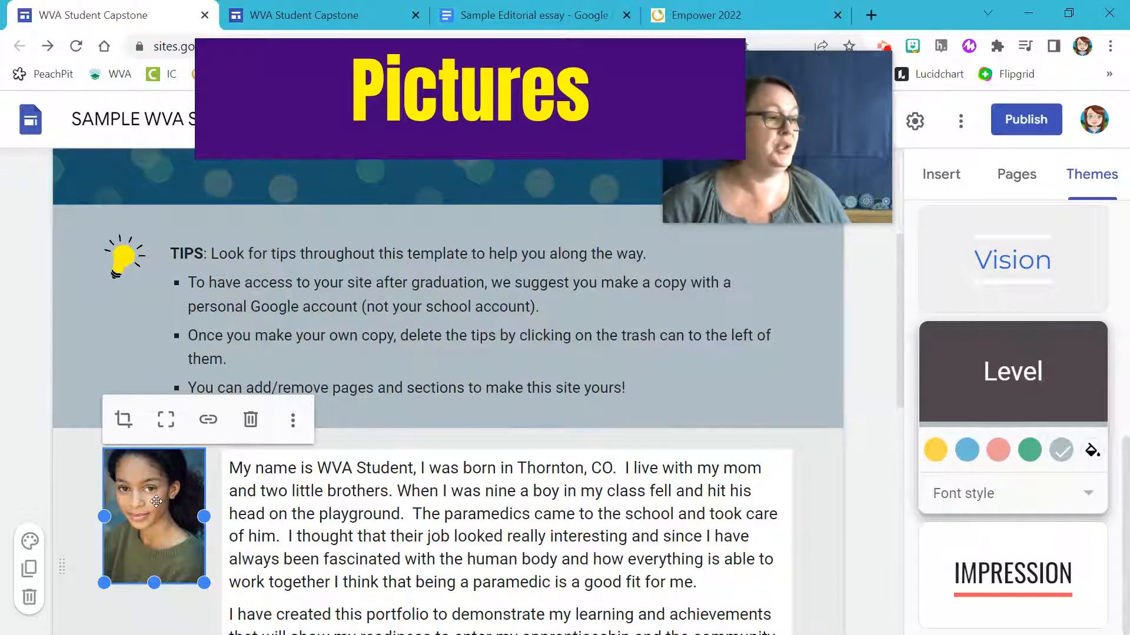
Replace the profile photo with a portrait photo uploaded from the computer.
{"action": "left_click", "coordinate": [293, 420]}
{"action": "mouse_move", "coordinate": [295, 433]}
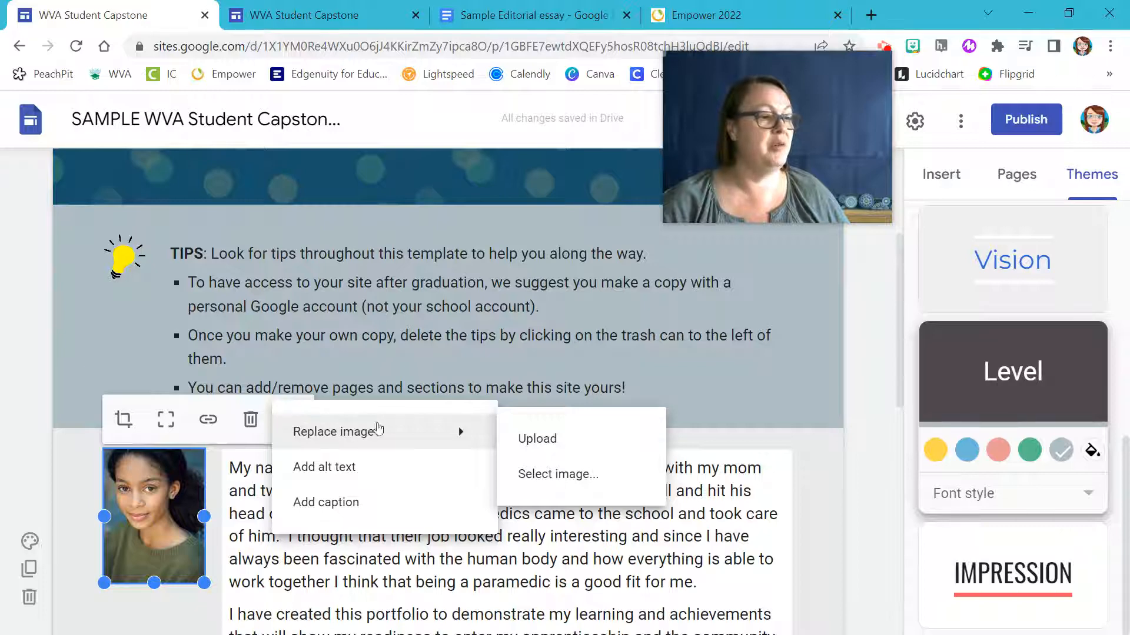
{"action": "left_click", "coordinate": [534, 440]}
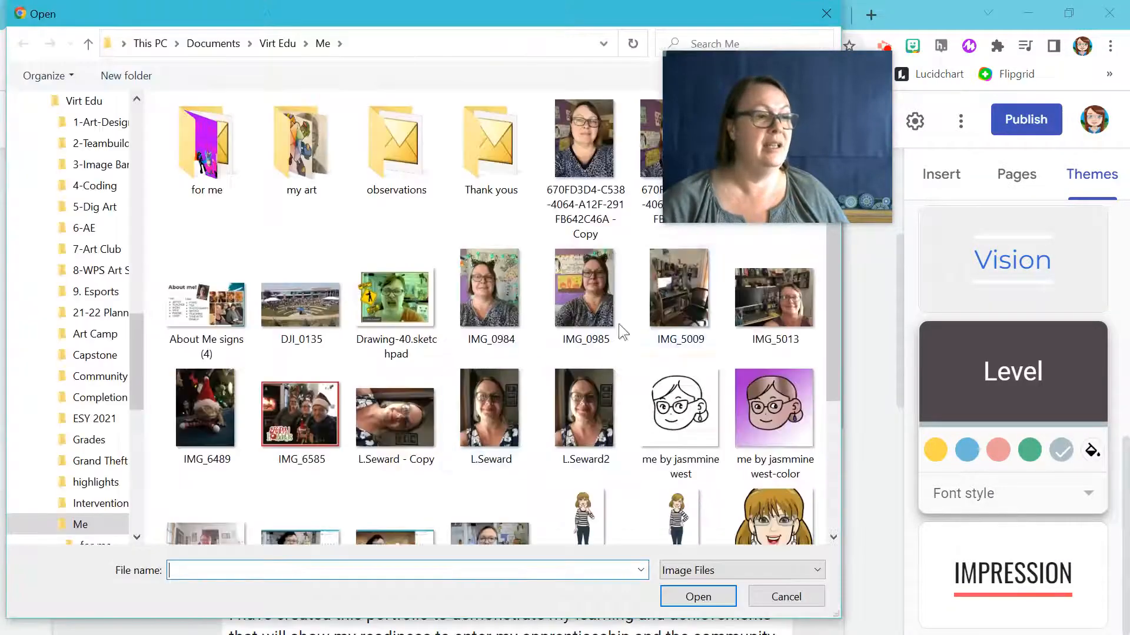
{"action": "mouse_move", "coordinate": [700, 106]}
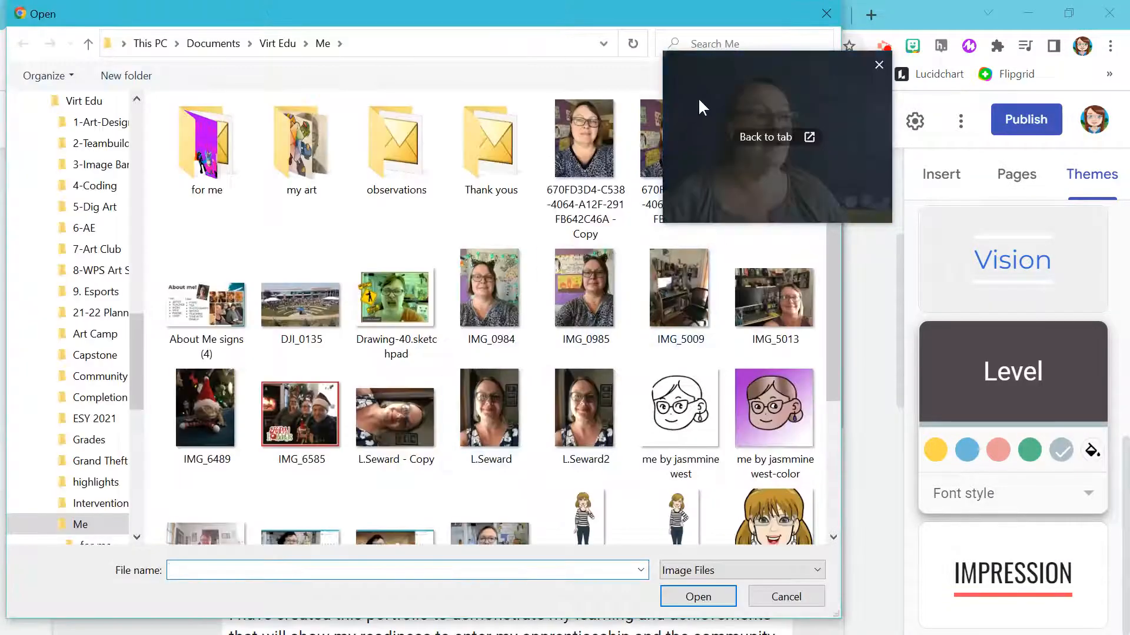
{"action": "left_click_drag", "start_coordinate": [740, 61], "coordinate": [972, 34]}
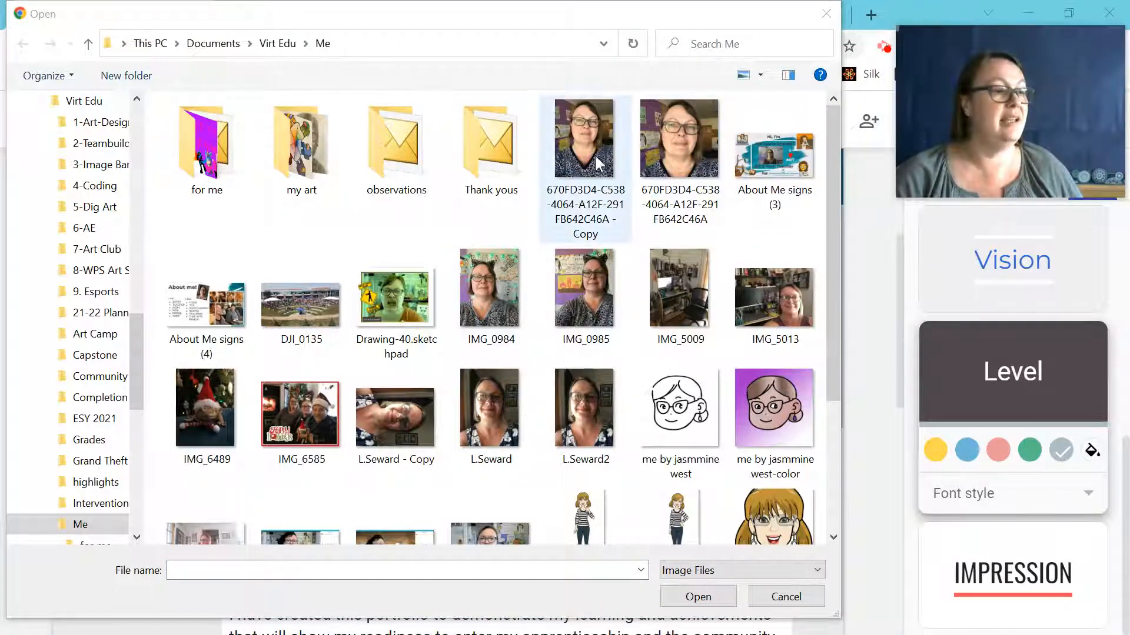
{"action": "left_click", "coordinate": [662, 143]}
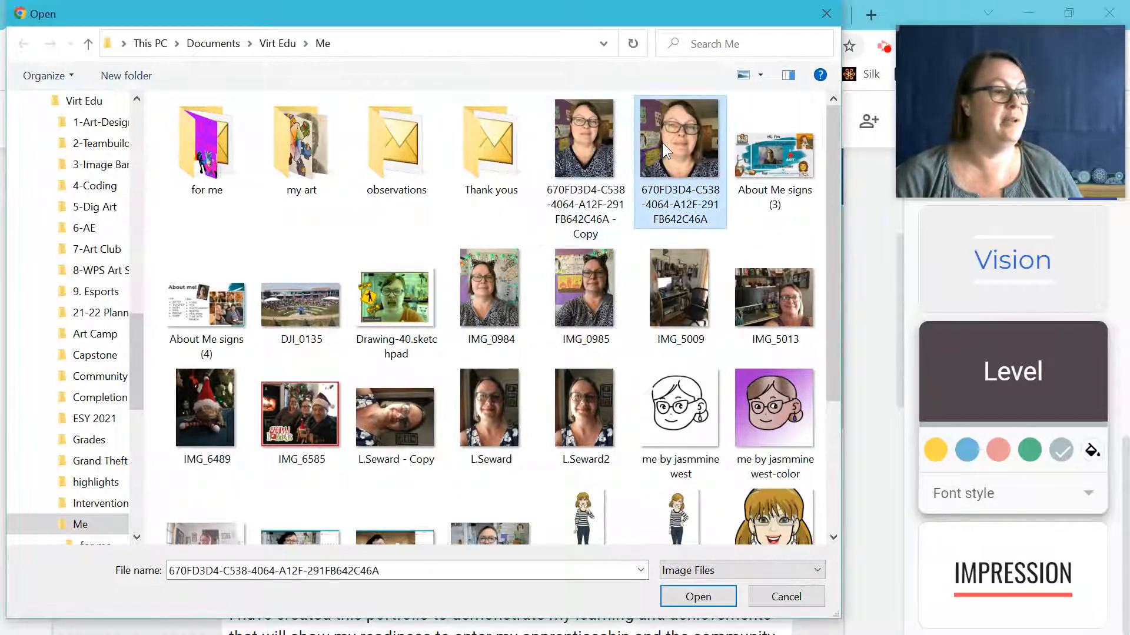
{"action": "left_click", "coordinate": [715, 595]}
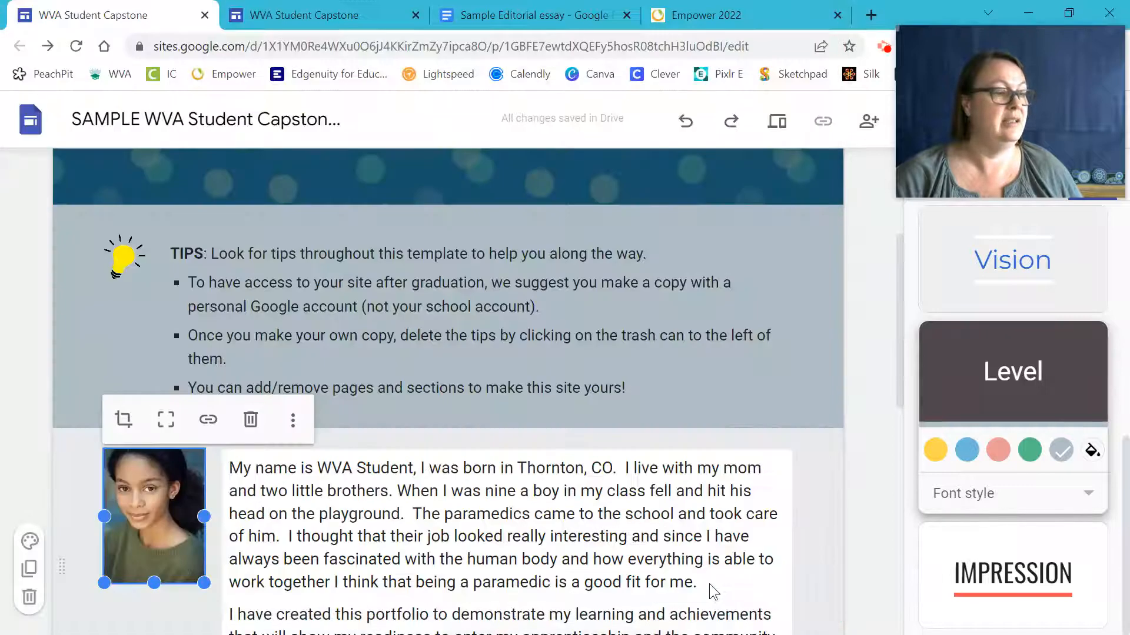
Show the new photo uncropped and resize it, undoing the first shrink.
{"action": "left_click", "coordinate": [162, 420]}
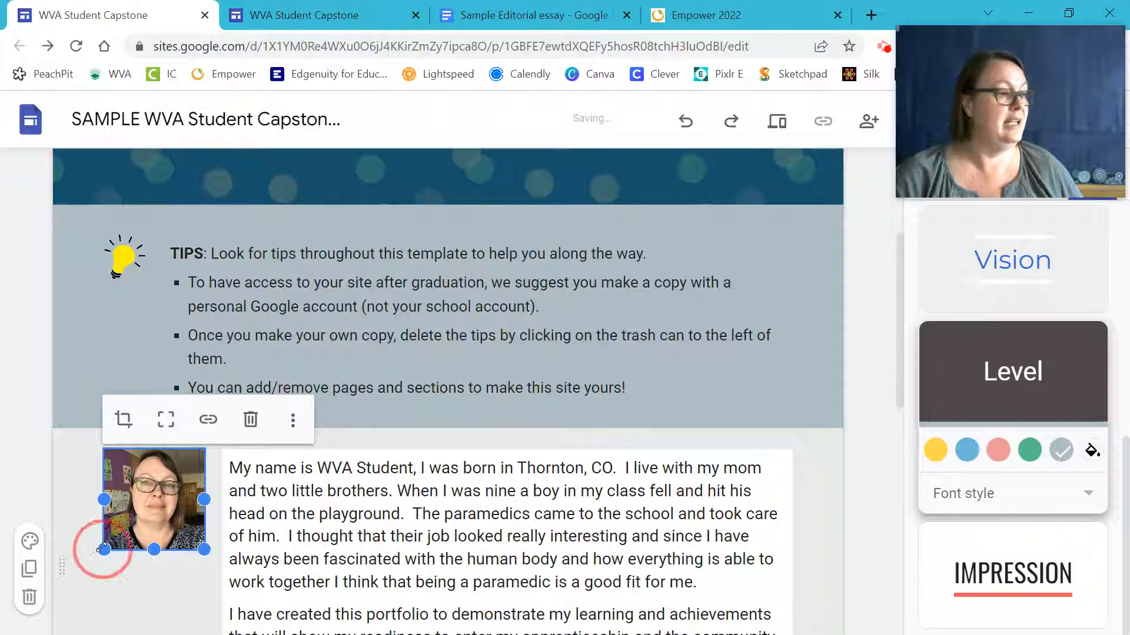
{"action": "left_click_drag", "start_coordinate": [104, 549], "coordinate": [139, 511]}
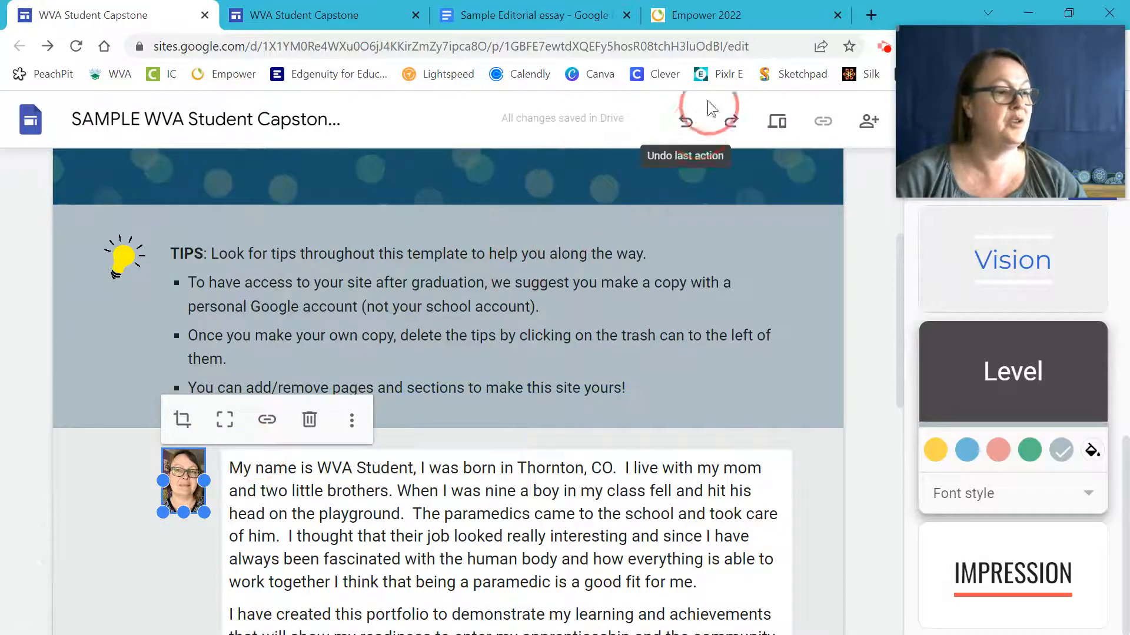
{"action": "left_click", "coordinate": [684, 120]}
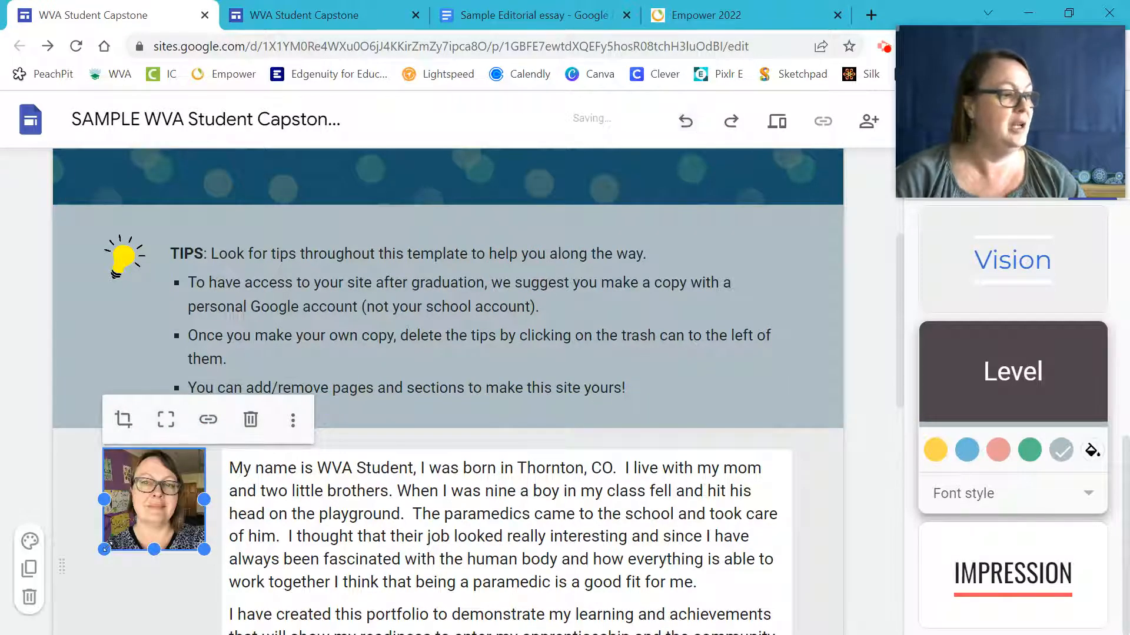
{"action": "left_click_drag", "start_coordinate": [106, 549], "coordinate": [69, 594]}
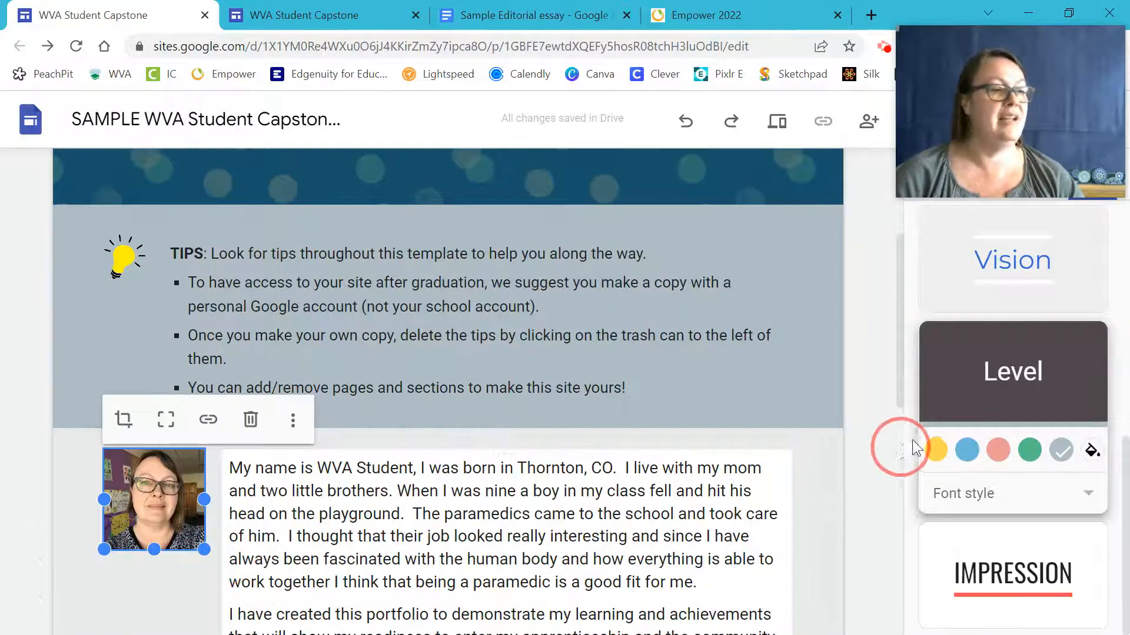
Delete the old photo next to the intro text, leaving the introduction alone in its section.
{"action": "left_click", "coordinate": [653, 441]}
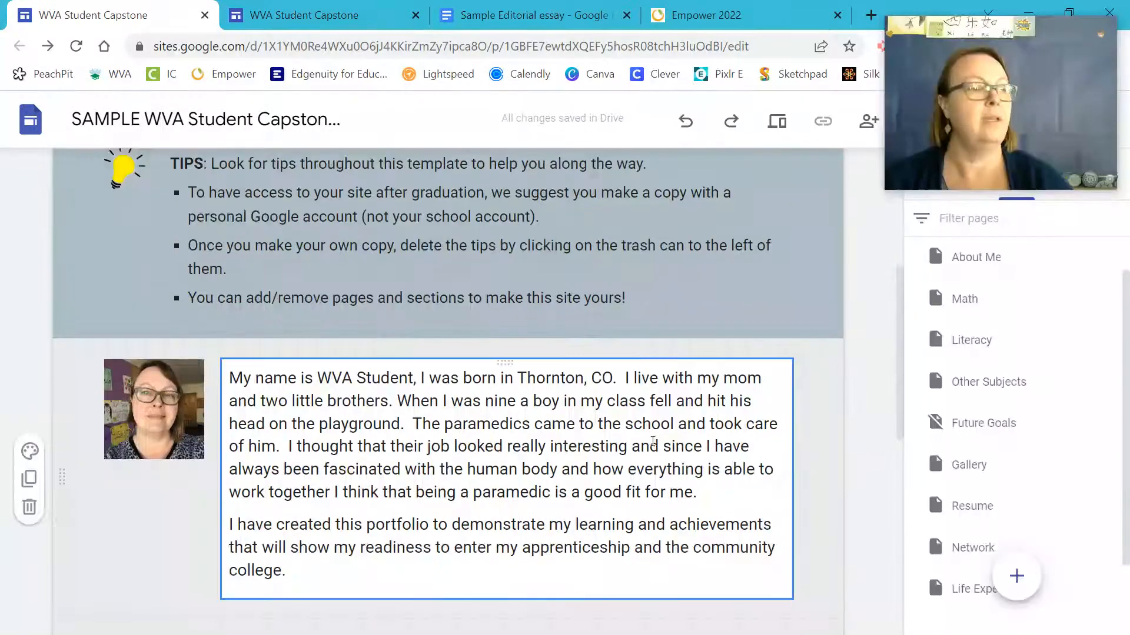
{"action": "left_click", "coordinate": [158, 411]}
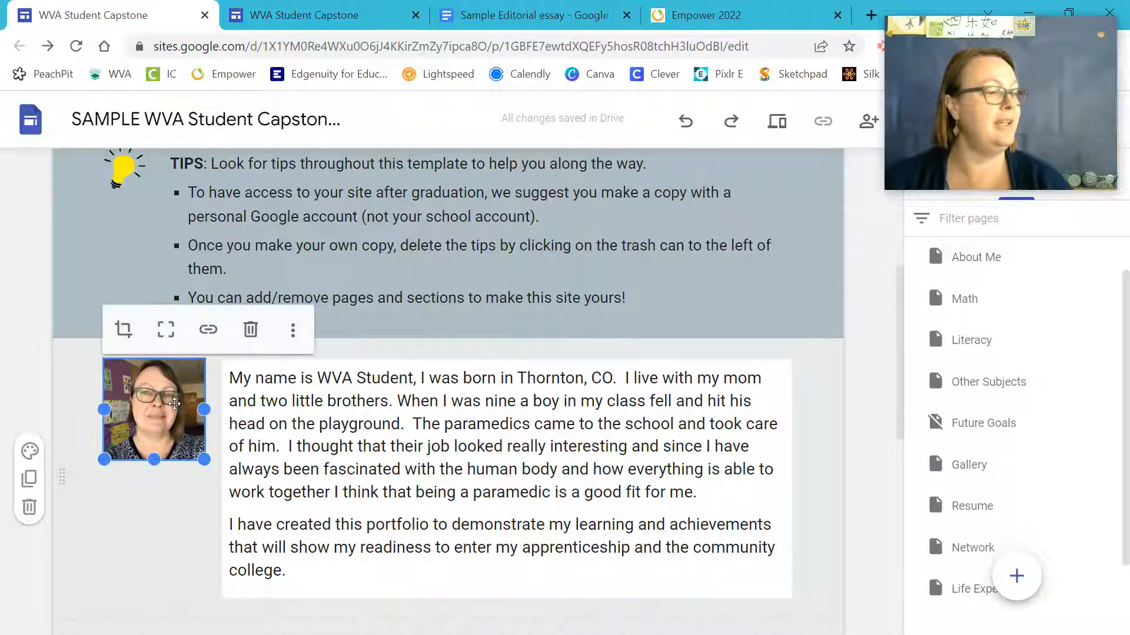
{"action": "left_click", "coordinate": [251, 330]}
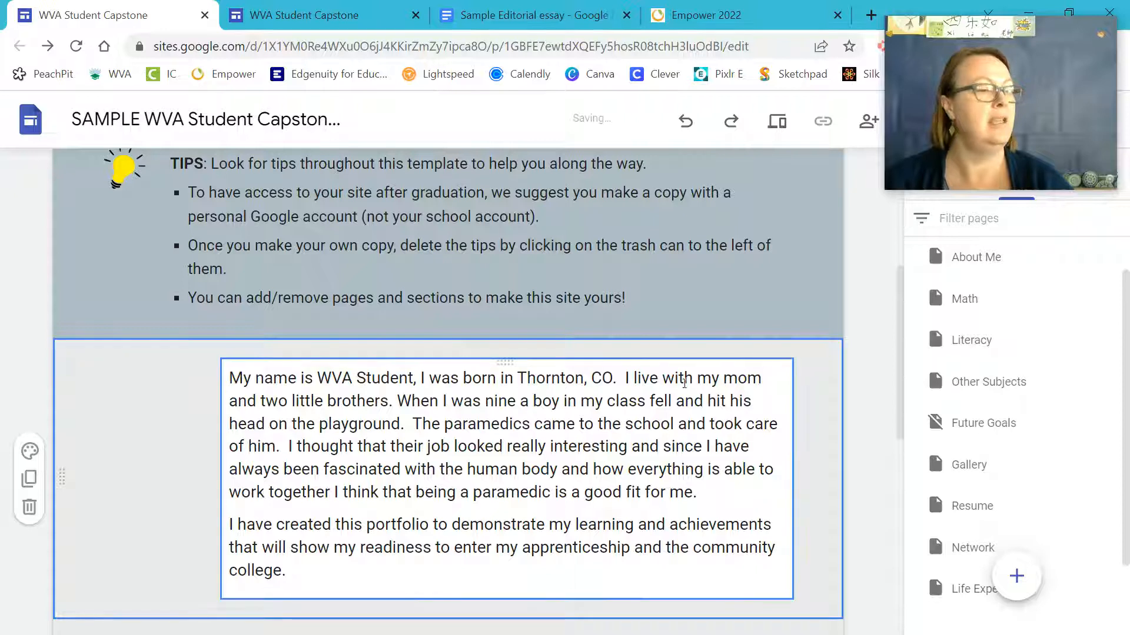
{"action": "left_click", "coordinate": [1103, 30]}
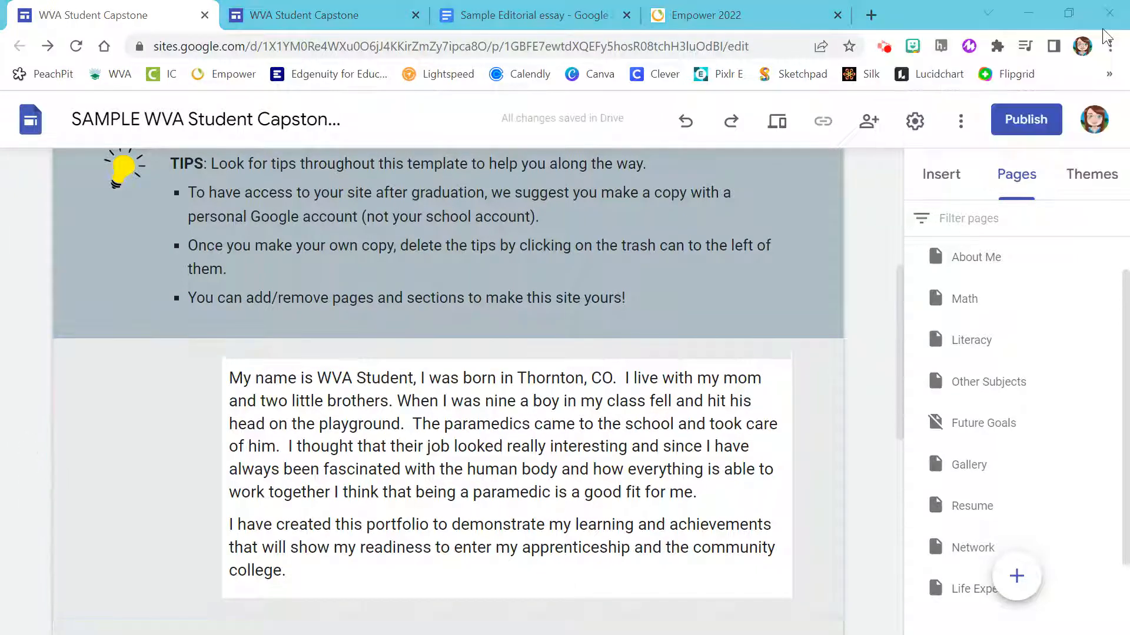
{"action": "left_click", "coordinate": [937, 177]}
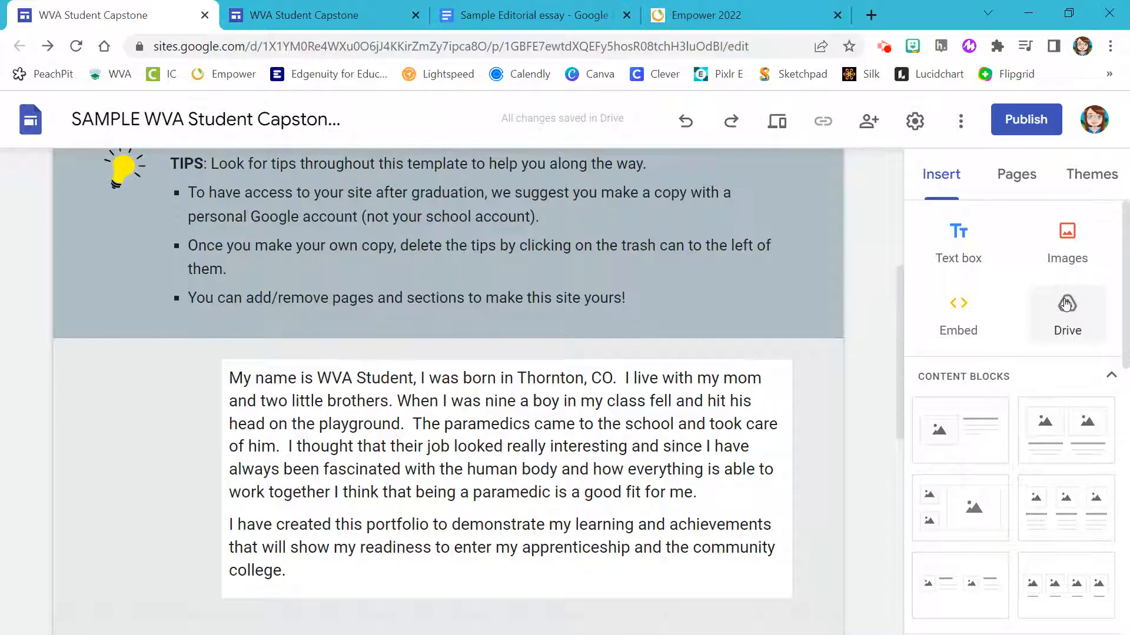
Upload the selfie photo and drag it into the slot left of the intro paragraph.
{"action": "left_click", "coordinate": [1066, 231]}
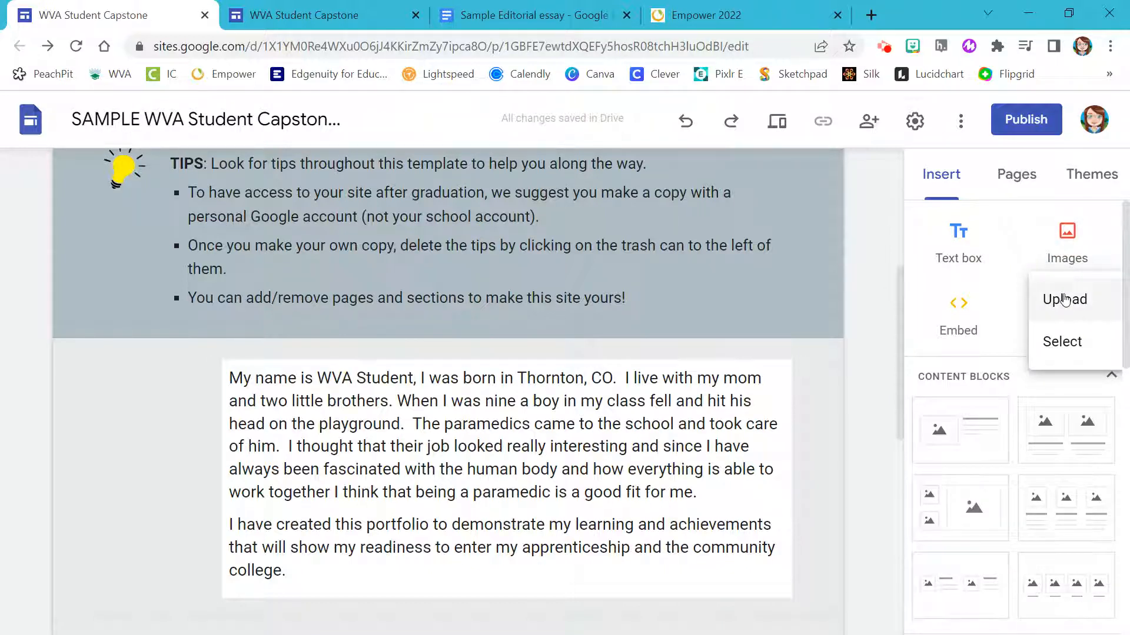
{"action": "left_click", "coordinate": [1065, 300]}
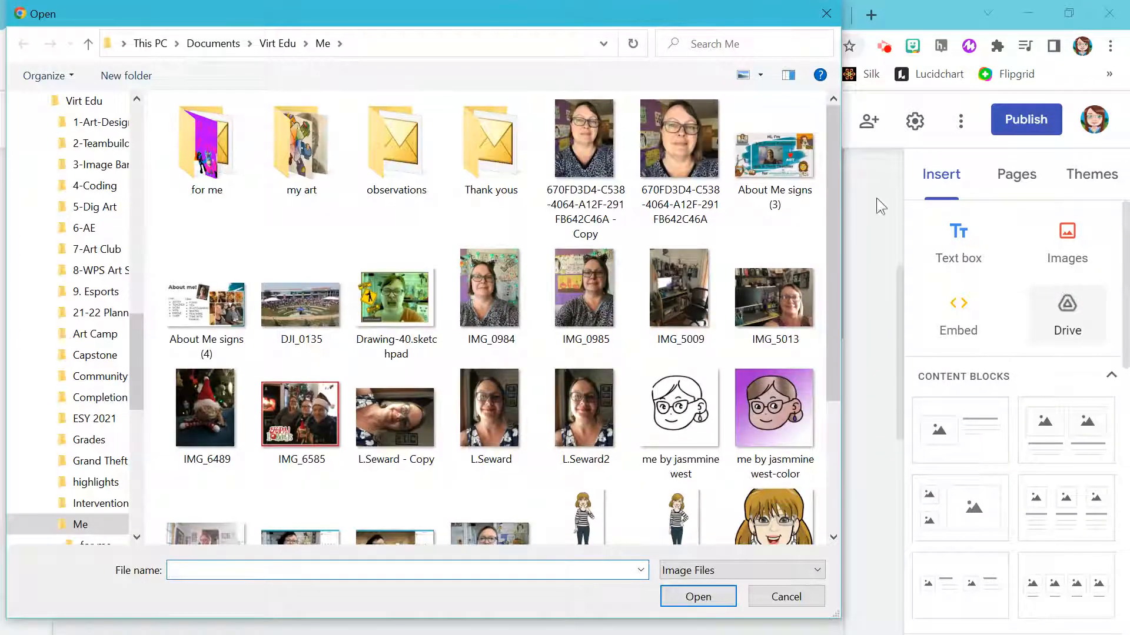
{"action": "left_click", "coordinate": [672, 147]}
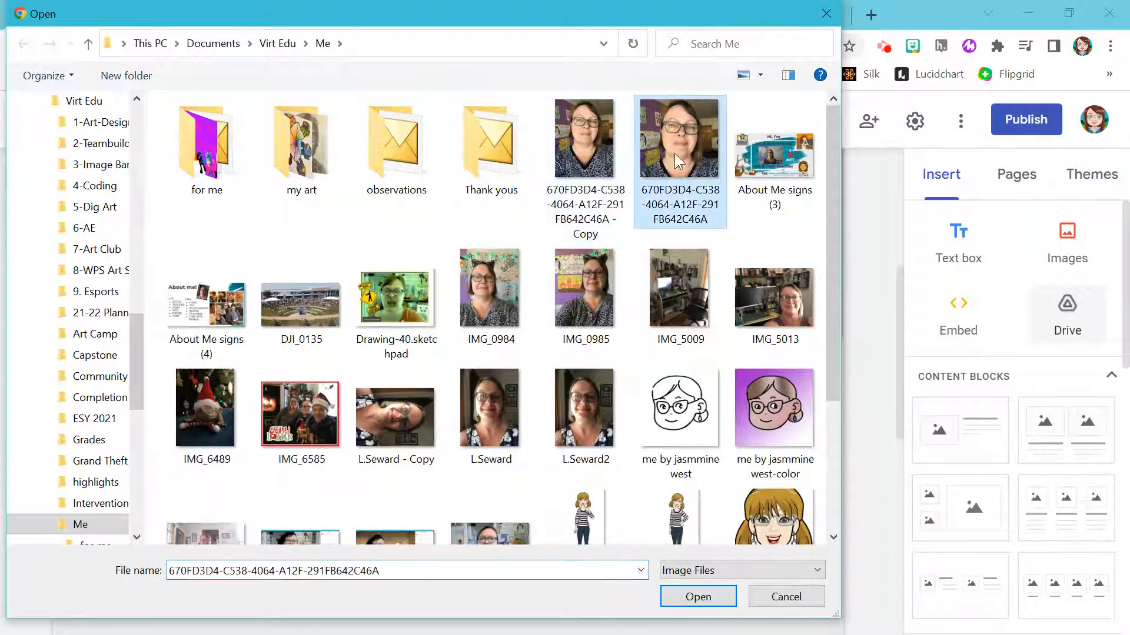
{"action": "left_click", "coordinate": [681, 597]}
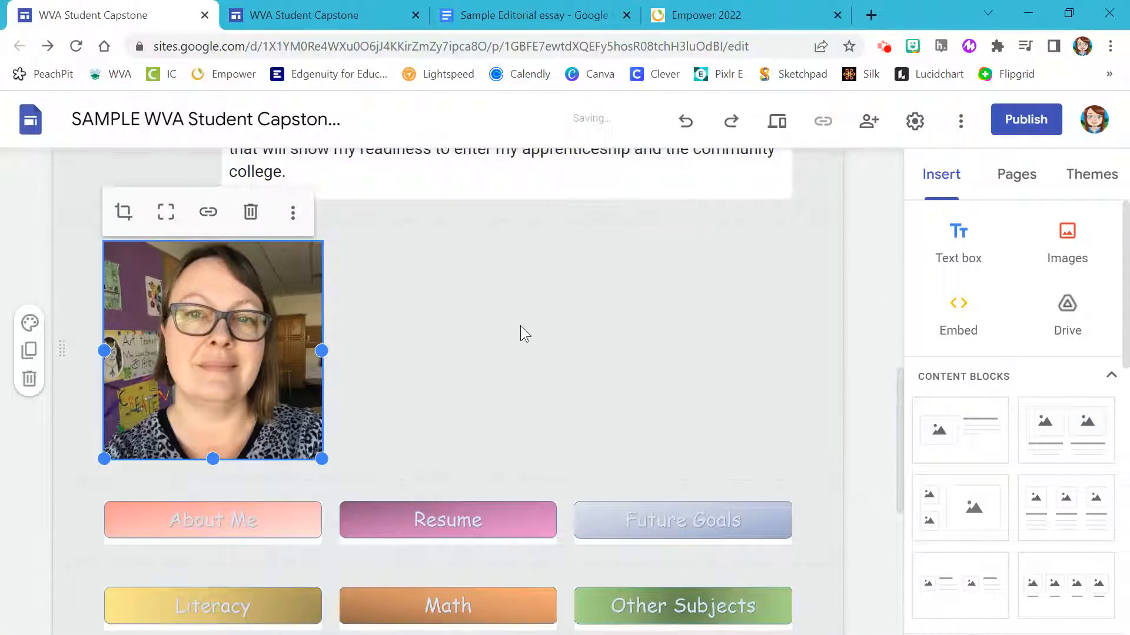
{"action": "scroll", "coordinate": [506, 333], "scroll_direction": "up", "scroll_amount": 3}
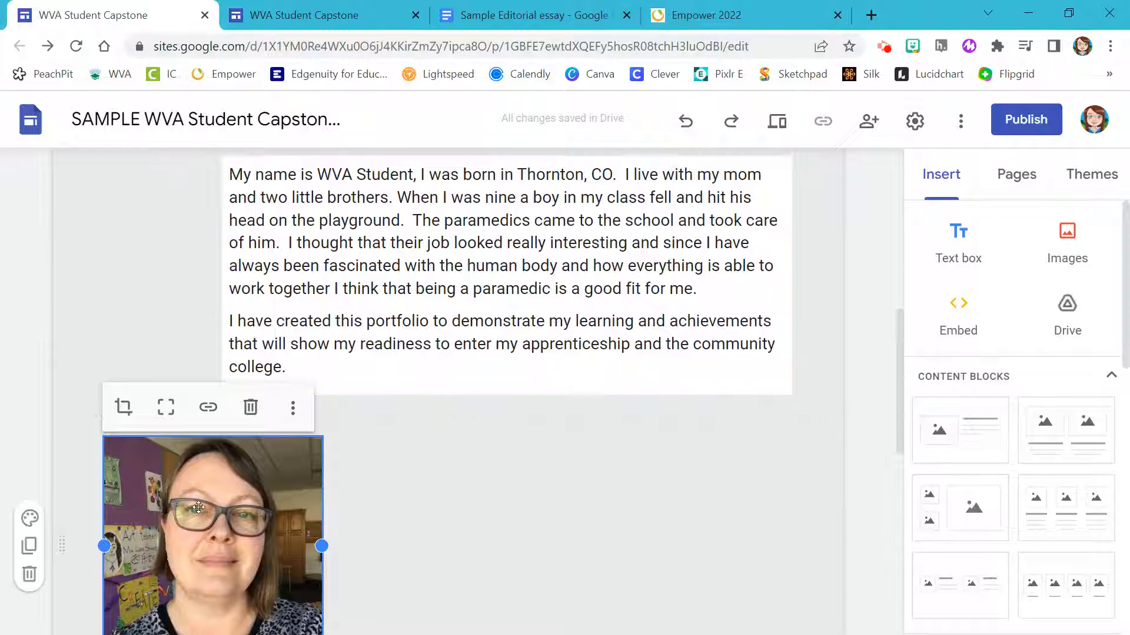
{"action": "left_click_drag", "start_coordinate": [232, 474], "coordinate": [135, 238]}
{"action": "scroll", "coordinate": [161, 360], "scroll_direction": "up", "scroll_amount": 2}
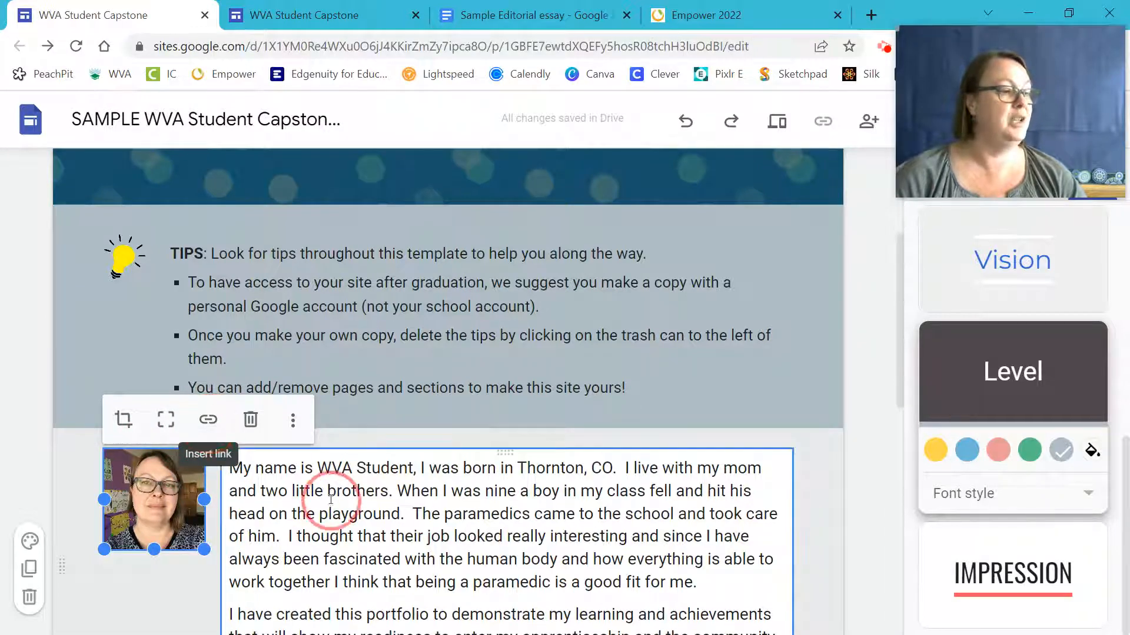
{"action": "left_click", "coordinate": [351, 473]}
{"action": "left_click_drag", "start_coordinate": [315, 490], "coordinate": [430, 501]}
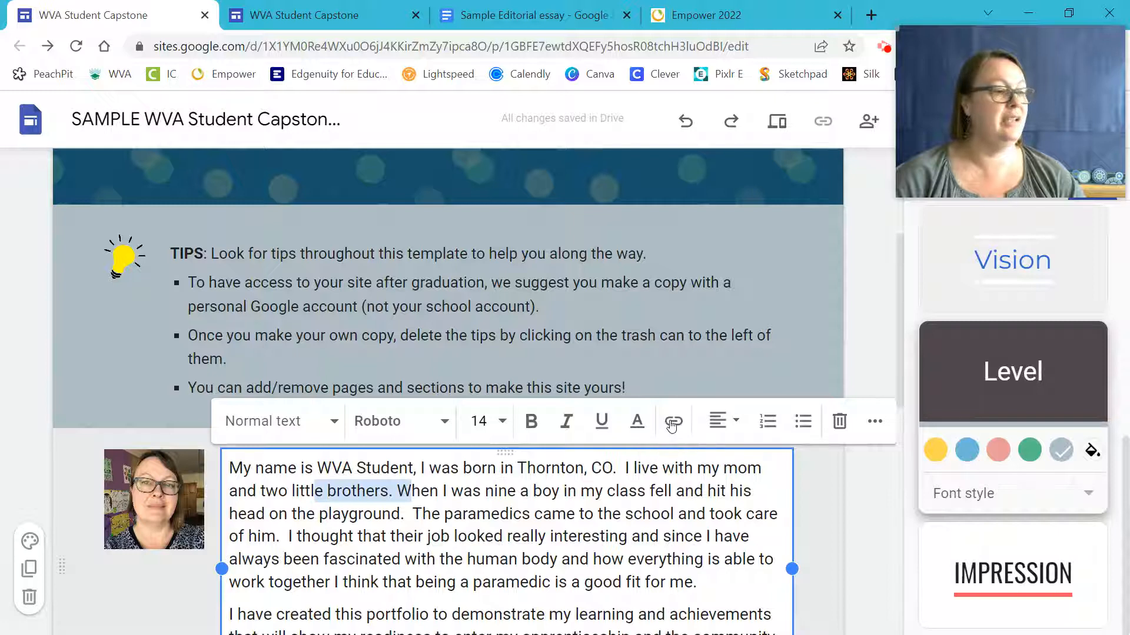
{"action": "left_click", "coordinate": [151, 488]}
{"action": "left_click", "coordinate": [151, 497]}
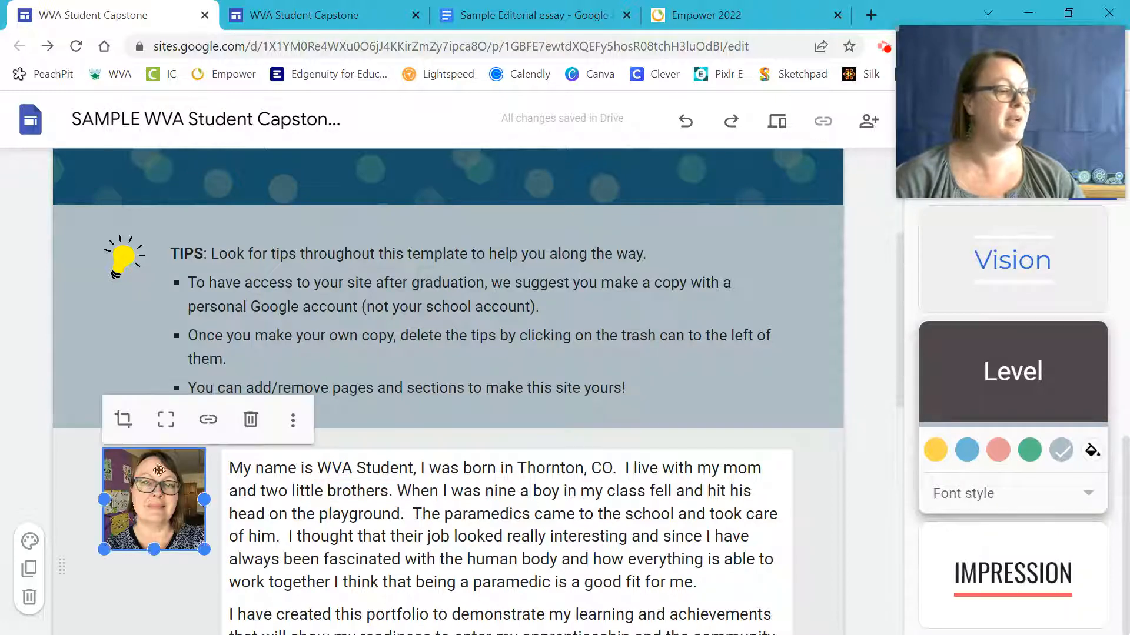
{"action": "left_click", "coordinate": [208, 421]}
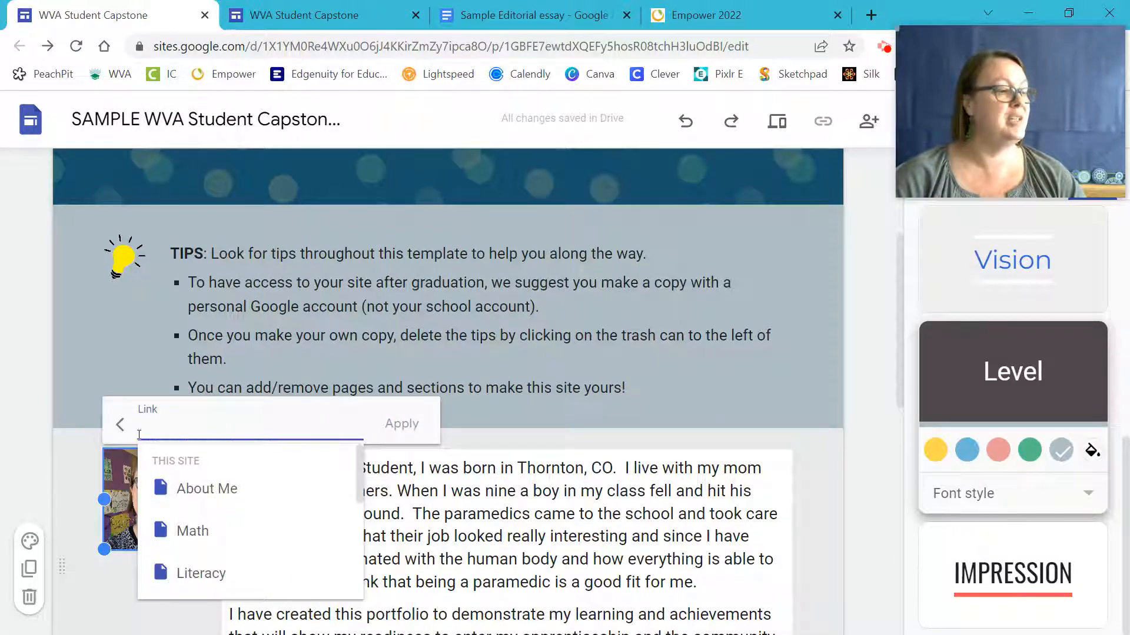
{"action": "left_click", "coordinate": [537, 423]}
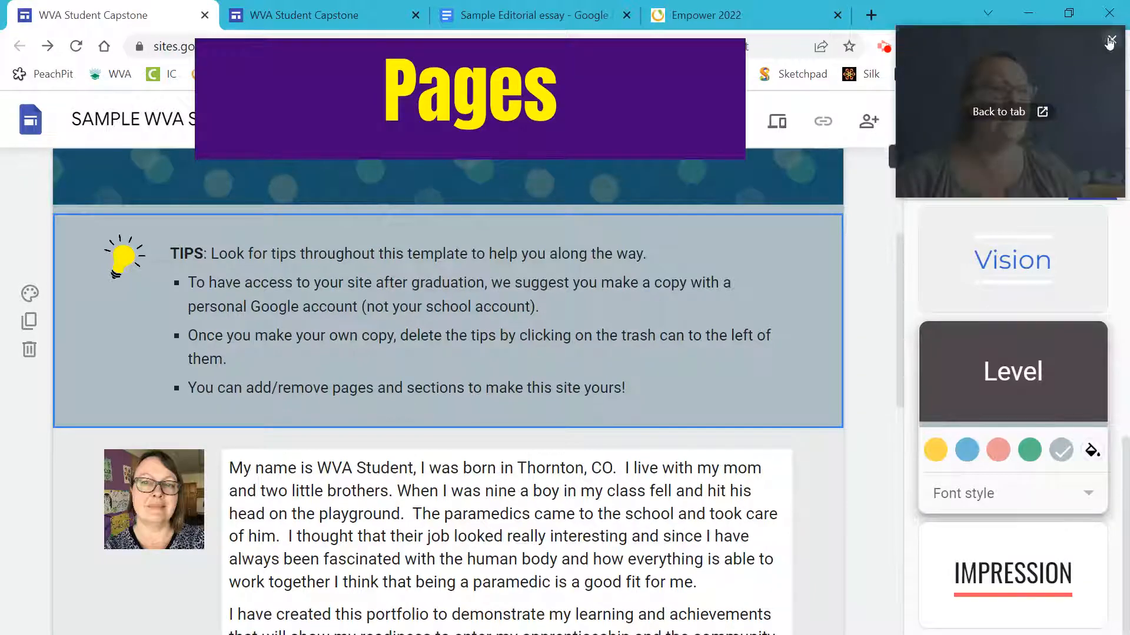
Hide the Future Goals page from navigation so Gallery appears in the top menu.
{"action": "left_click", "coordinate": [1112, 39]}
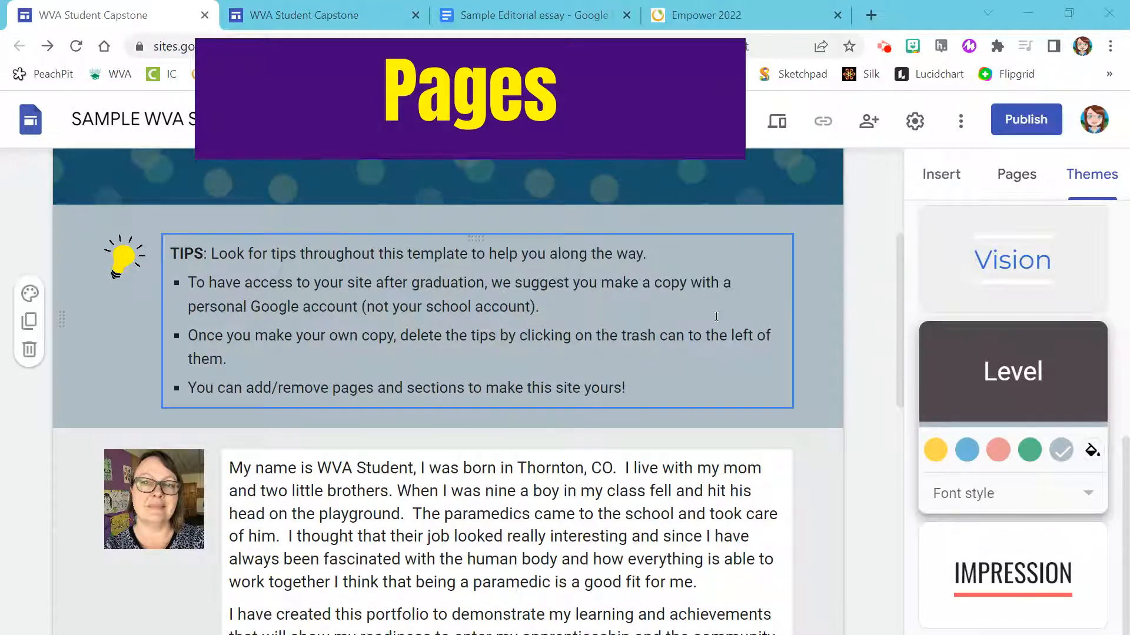
{"action": "scroll", "coordinate": [412, 295], "scroll_direction": "up", "scroll_amount": 4}
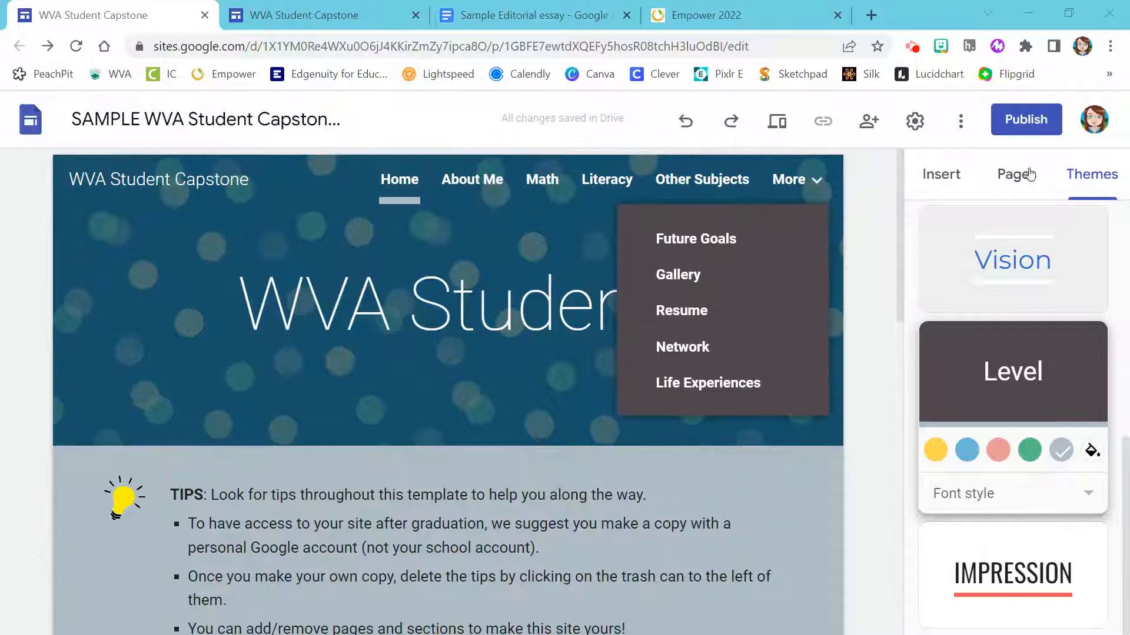
{"action": "left_click", "coordinate": [1021, 177]}
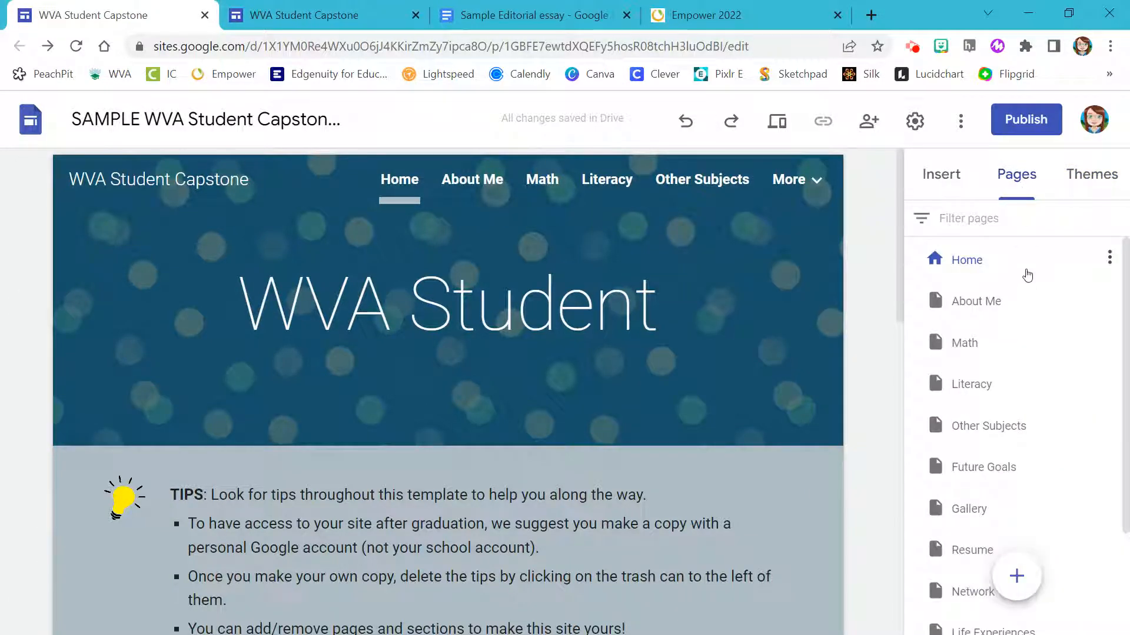
{"action": "scroll", "coordinate": [1038, 382], "scroll_direction": "down", "scroll_amount": 1}
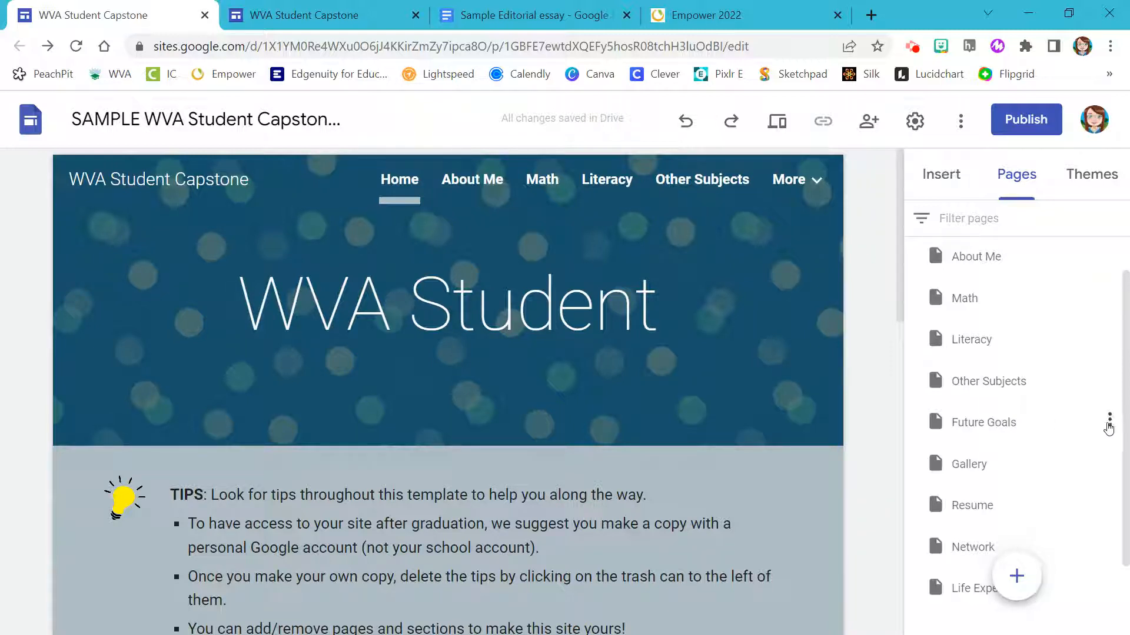
{"action": "left_click", "coordinate": [1108, 422]}
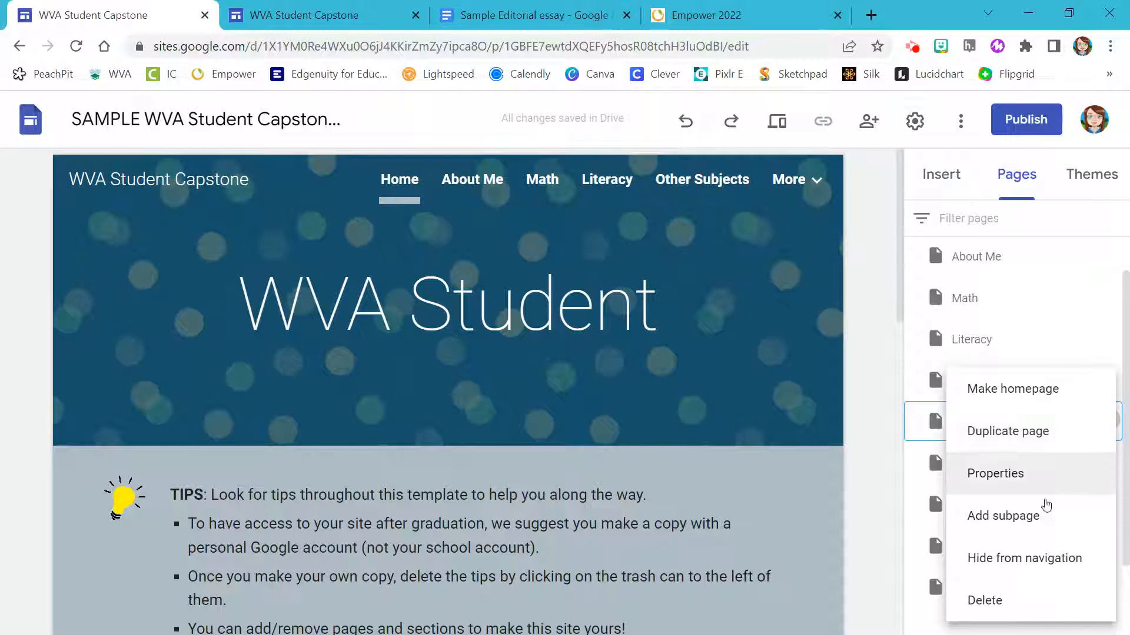
{"action": "left_click", "coordinate": [1031, 557]}
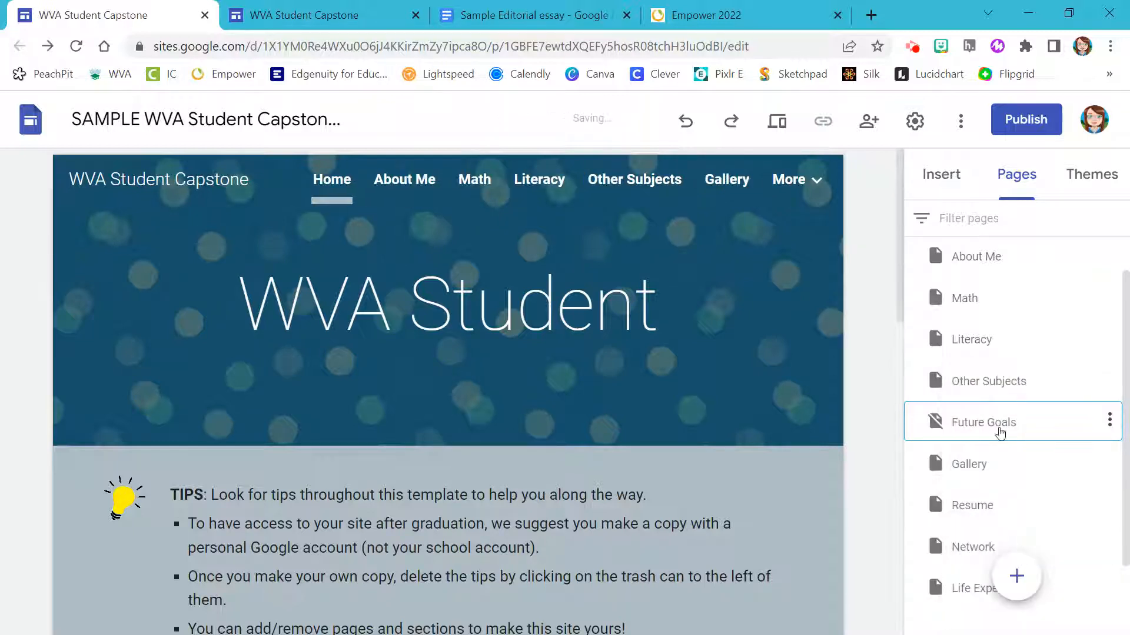
{"action": "left_click", "coordinate": [1109, 421]}
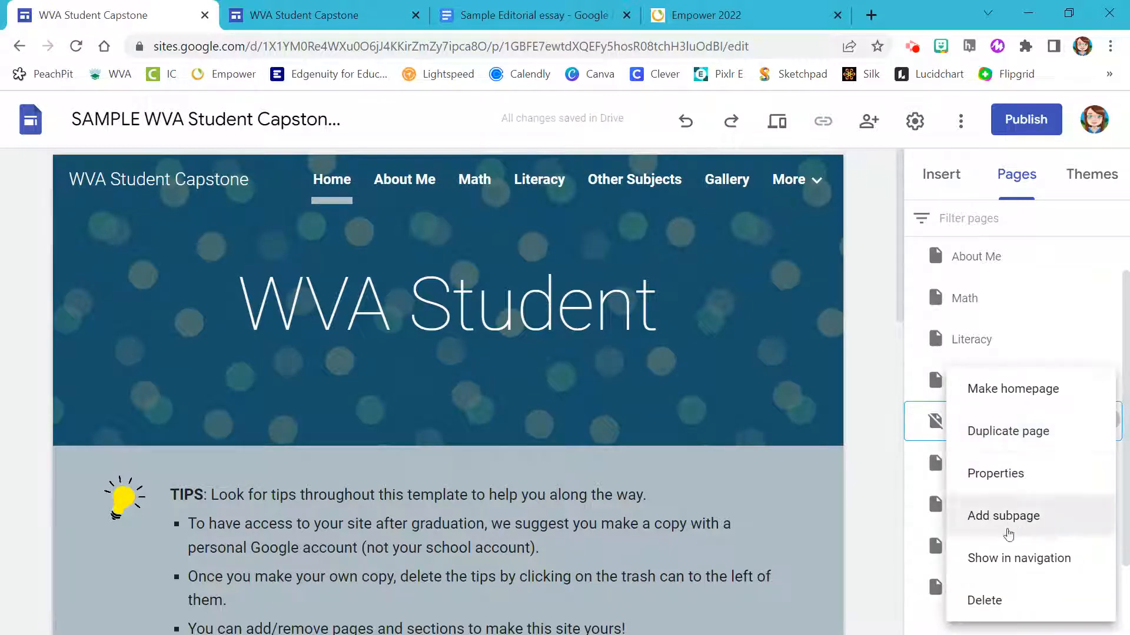
{"action": "left_click", "coordinate": [867, 374]}
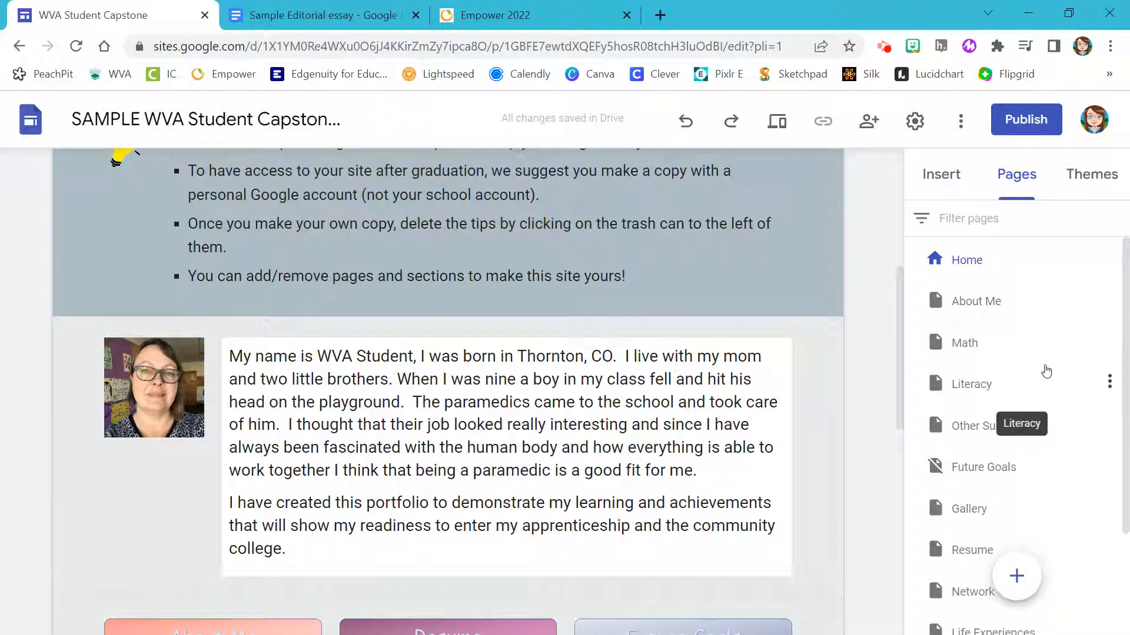
In the Pages panel, drag Literacy above Math and drop Gallery under Other Subjects.
{"action": "left_click_drag", "start_coordinate": [956, 387], "coordinate": [967, 331]}
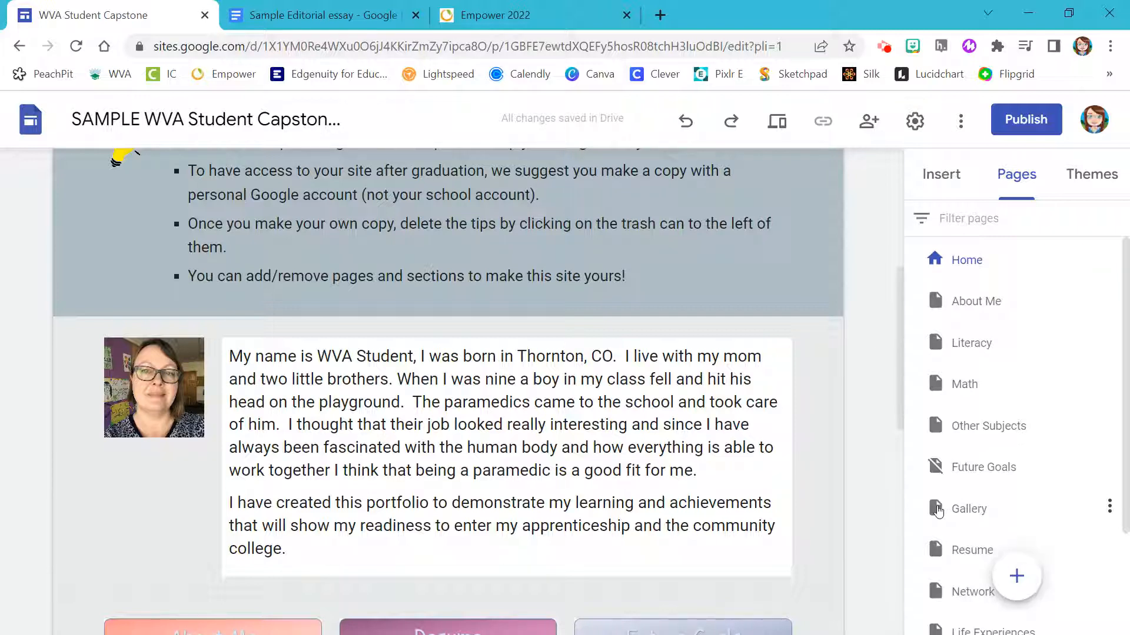
{"action": "left_click_drag", "start_coordinate": [938, 512], "coordinate": [991, 430]}
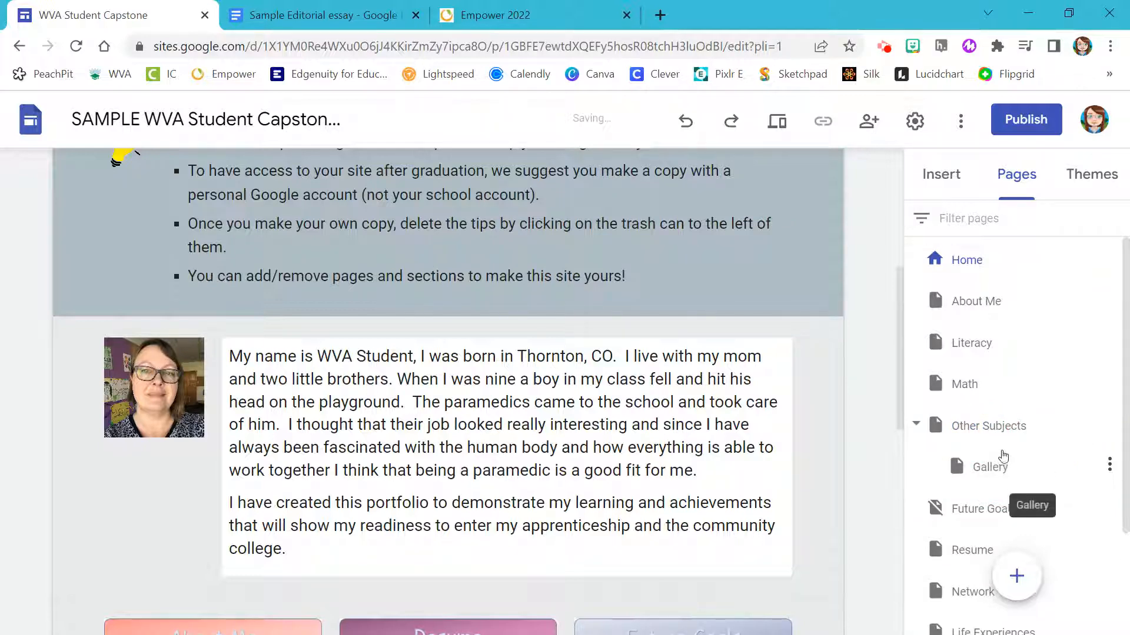
{"action": "scroll", "coordinate": [760, 377], "scroll_direction": "up", "scroll_amount": 5}
{"action": "mouse_move", "coordinate": [693, 181]}
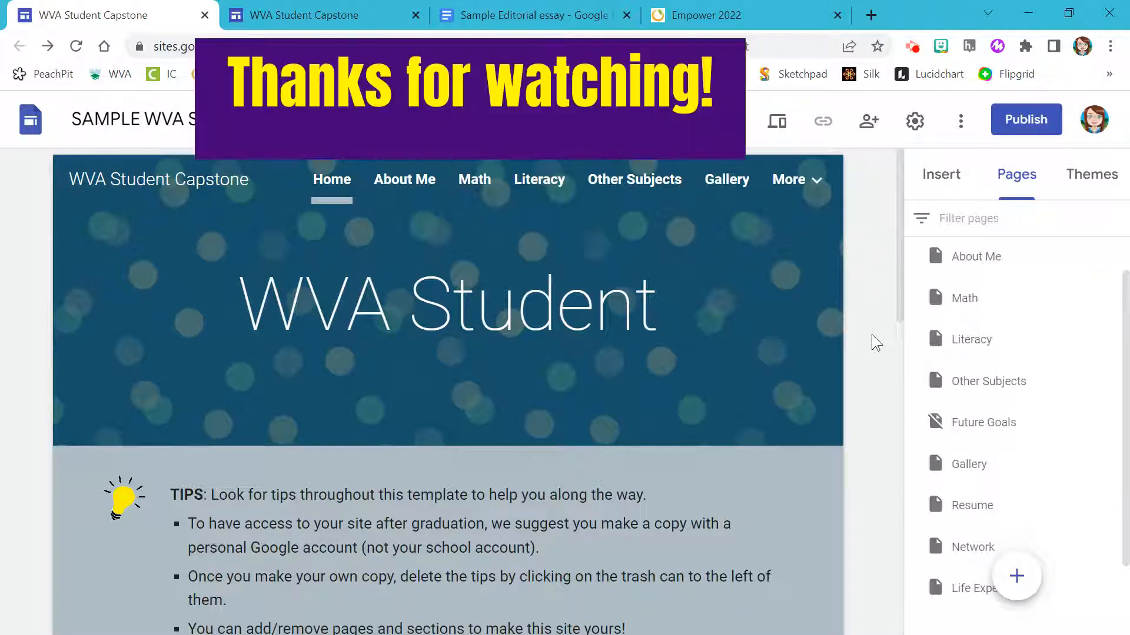
{"action": "scroll", "coordinate": [872, 341], "scroll_direction": "down", "scroll_amount": 1}
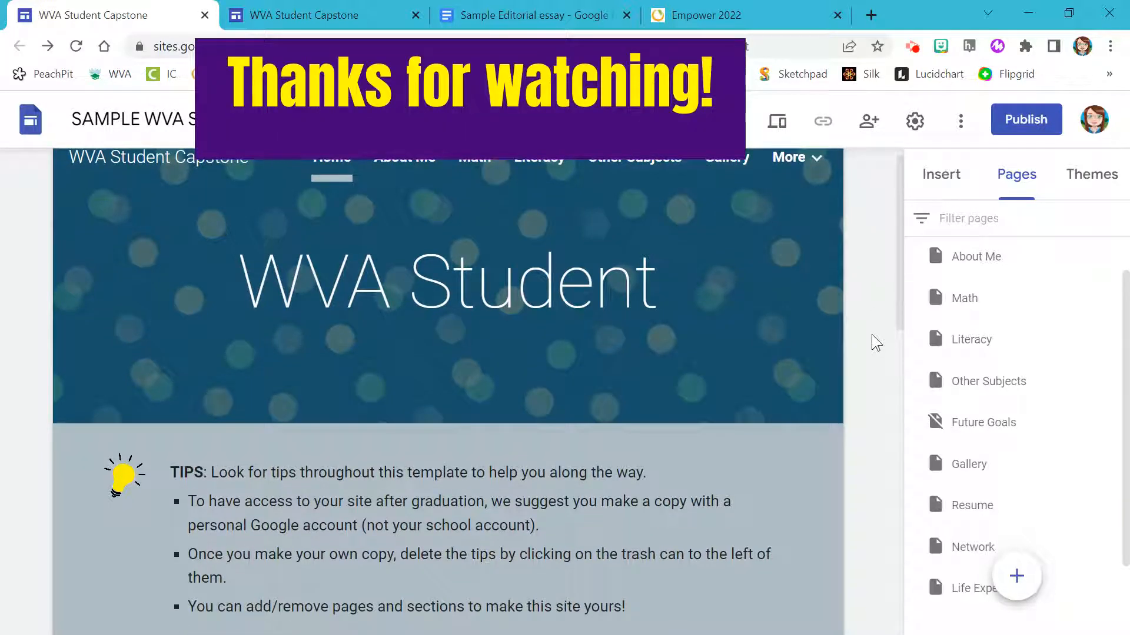